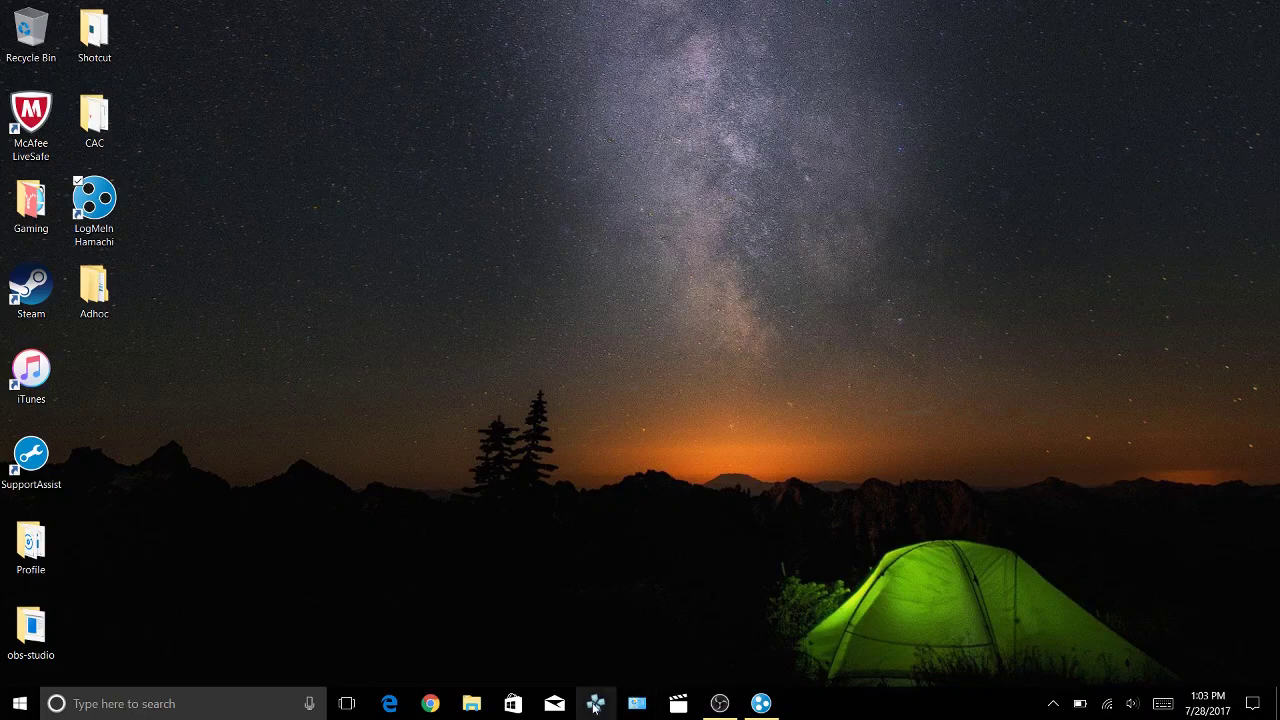
Launch PPSSPP and open its graphics settings.
click(595, 704)
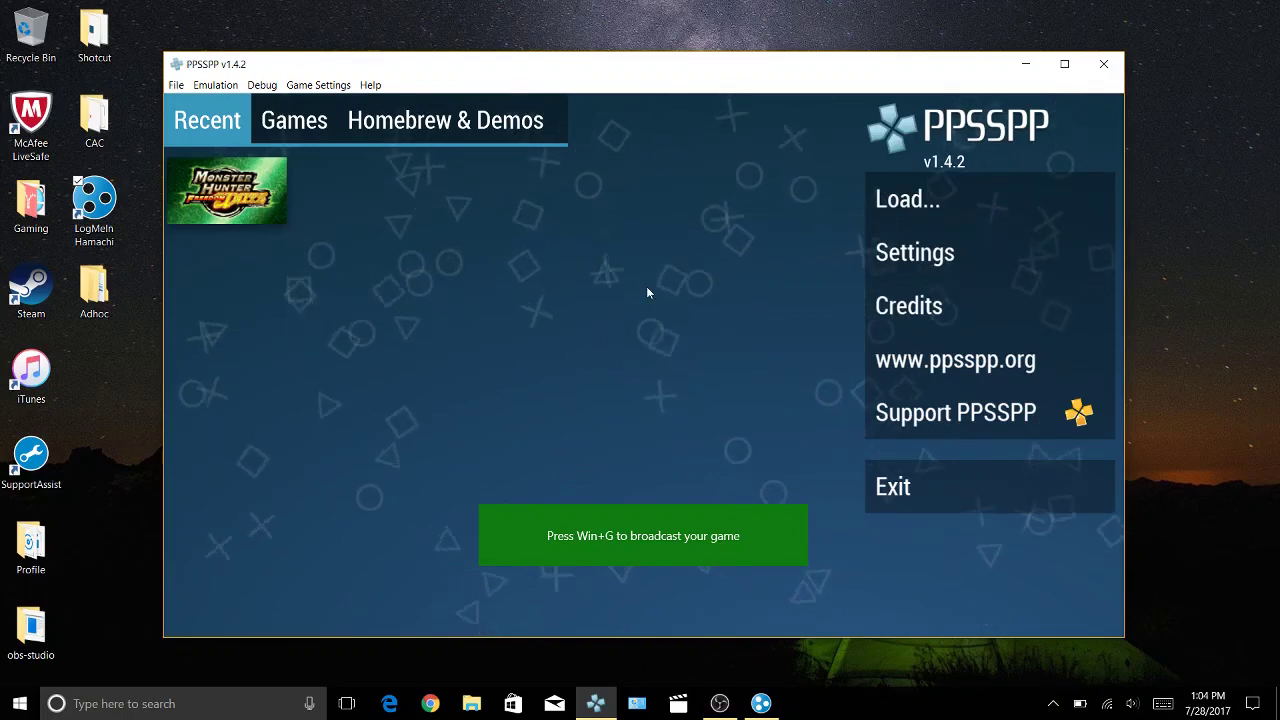
click(908, 254)
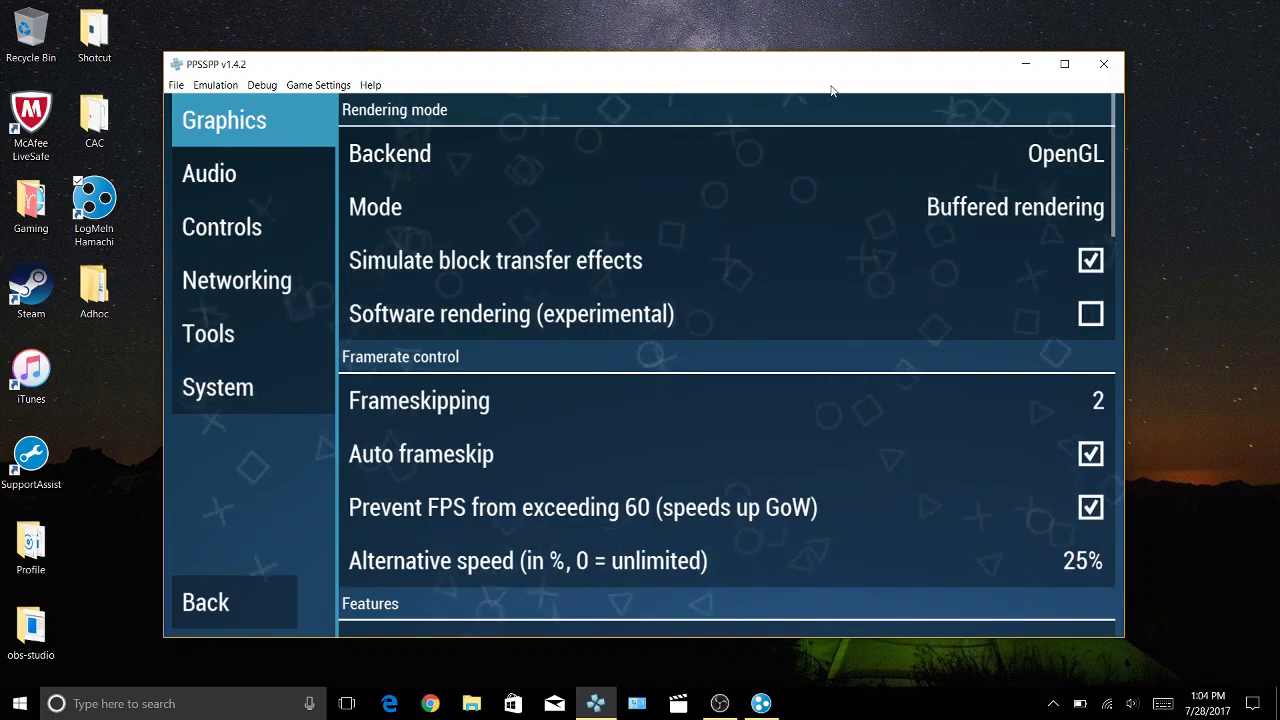
key(Right)
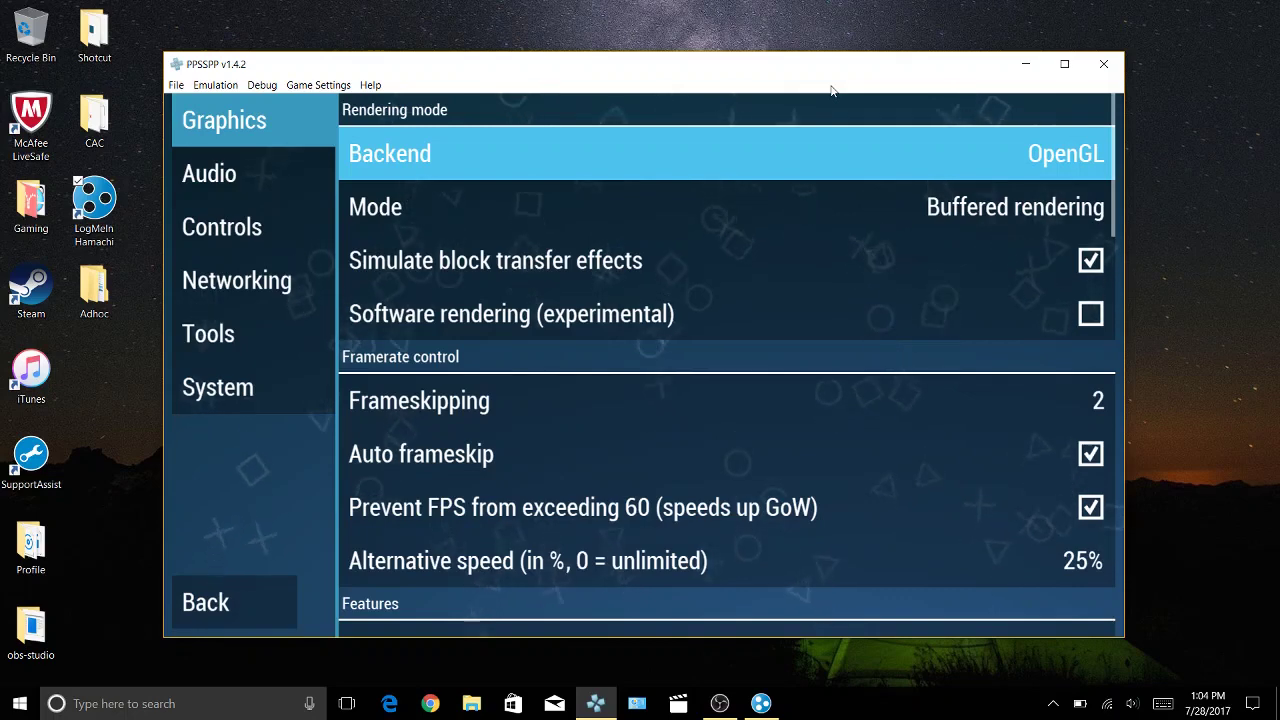
Review the graphics settings, from the rendering mode through performance, texture and hack options to the overlay information.
key(Down)
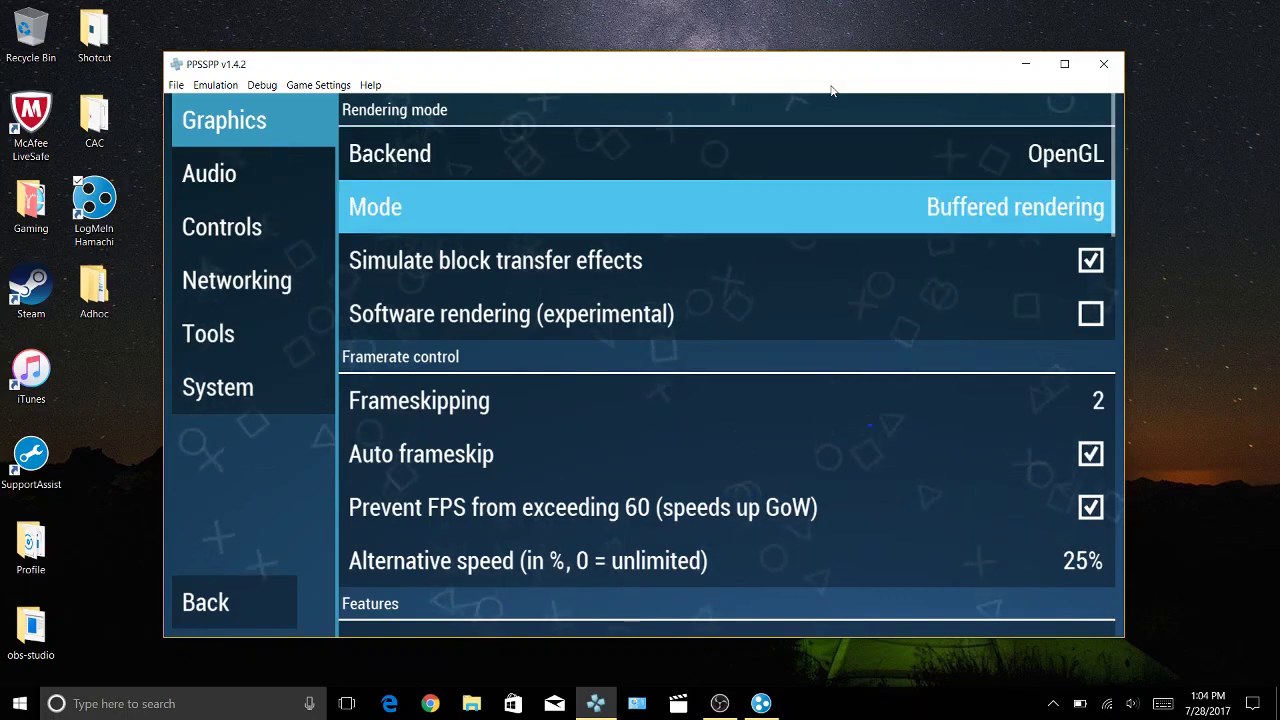
key(Down)
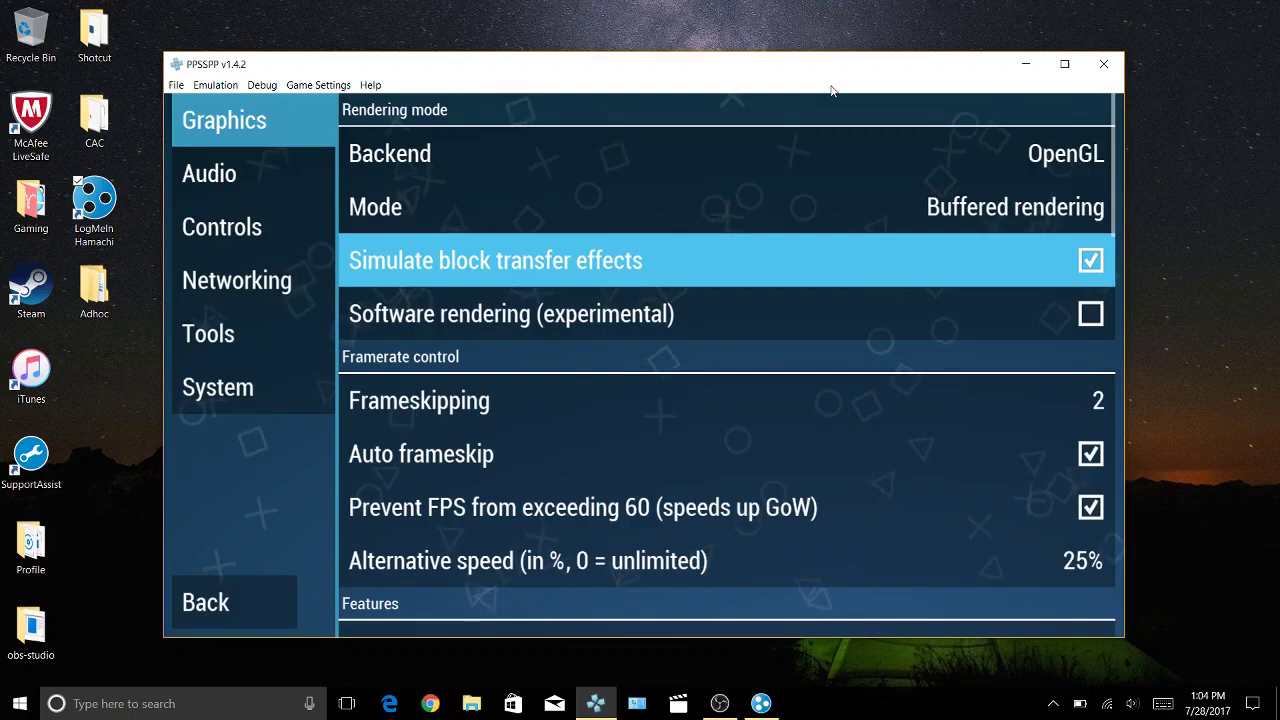
key(Down)
key(Down)
key(Down)
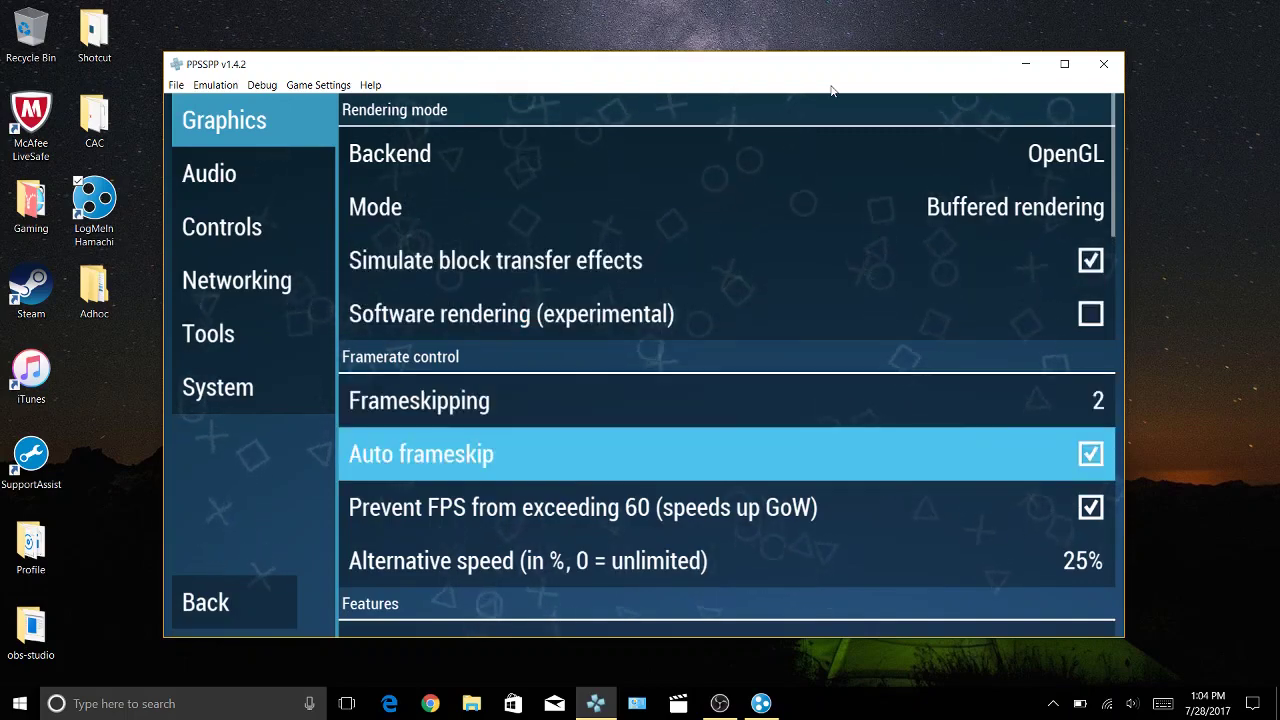
key(Down)
key(Down)
key(Down)
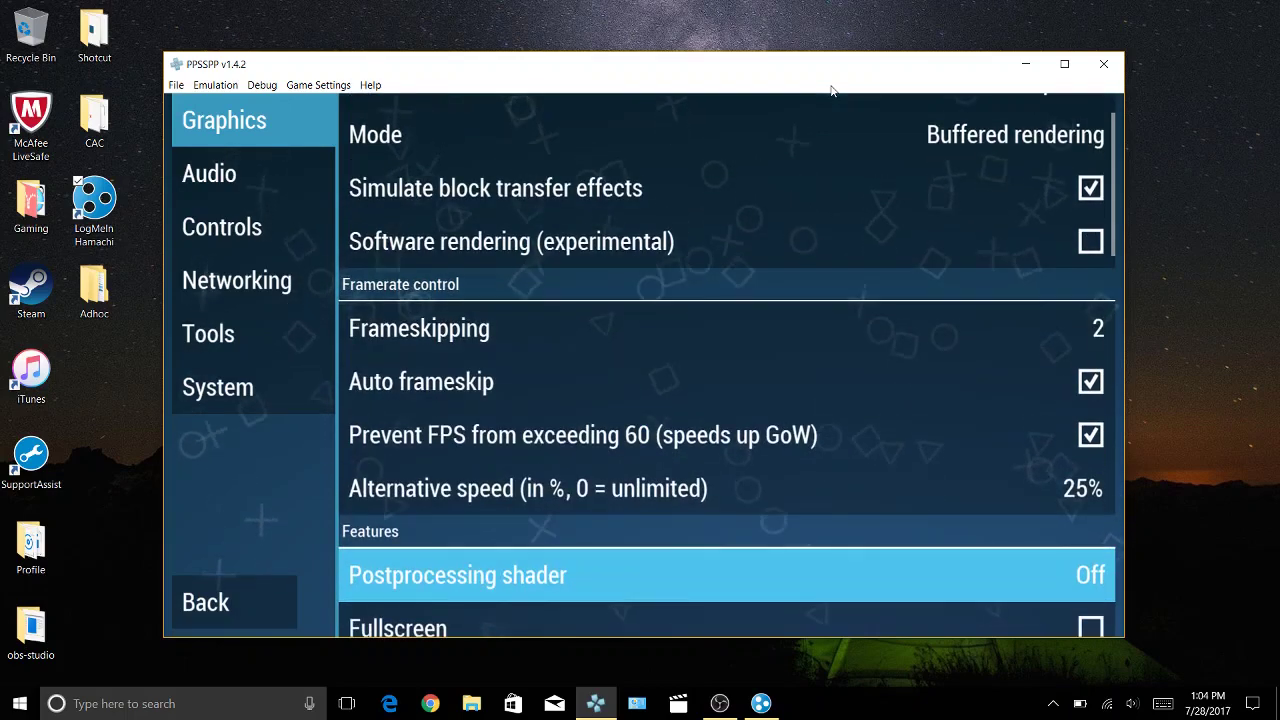
key(Down)
key(Down)
key(Down)
key(Down)
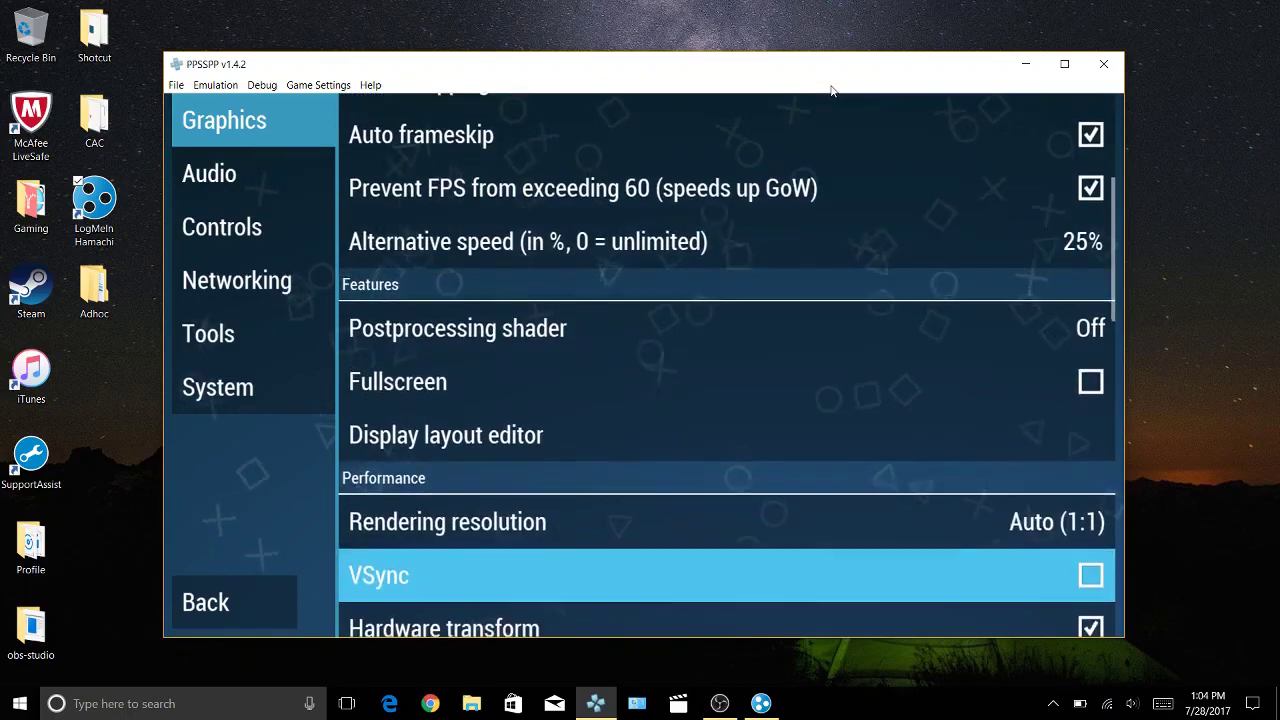
key(Down)
key(Down)
key(Down)
key(Down)
key(Down)
key(Down)
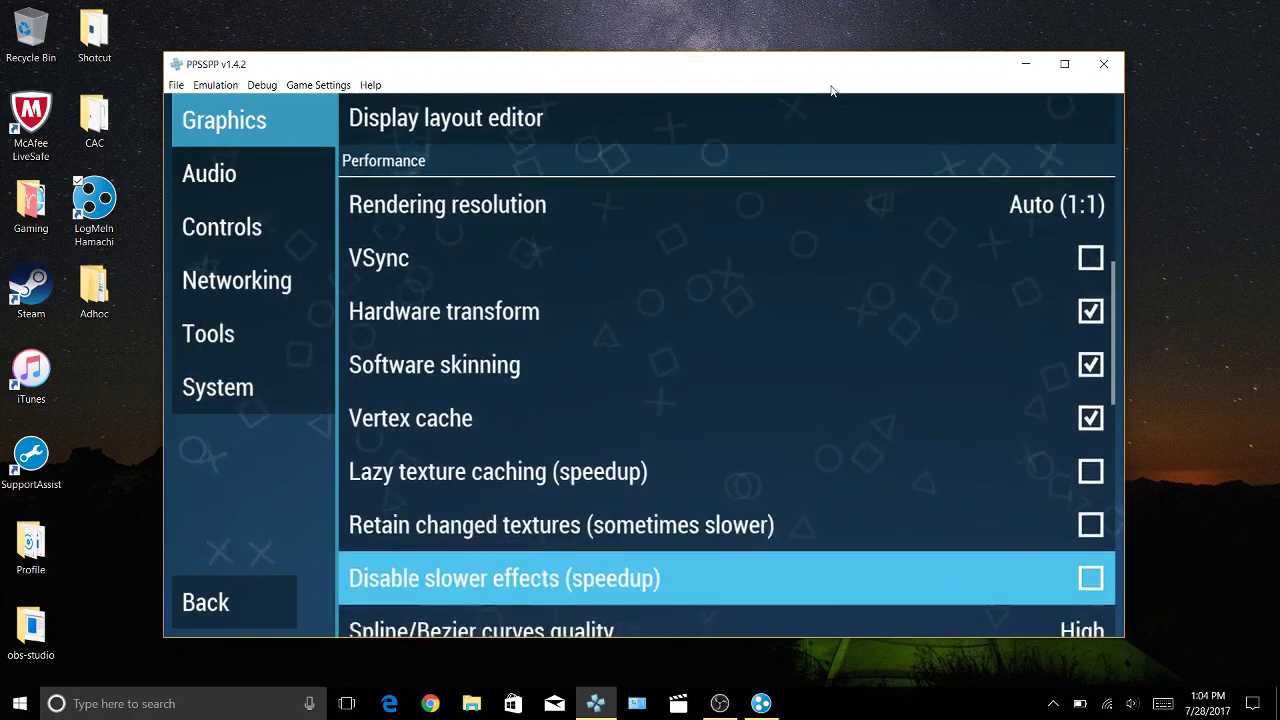
key(Down)
key(Down)
key(Down)
key(Down)
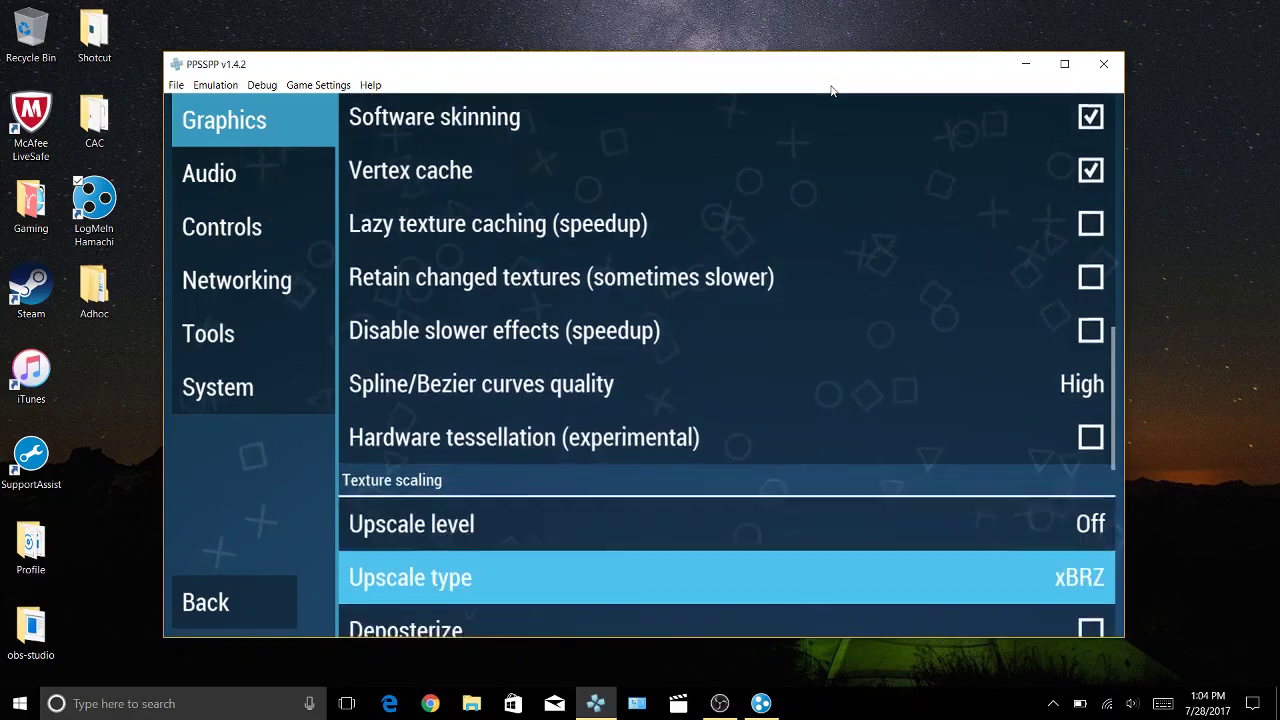
key(Down)
key(Down)
key(Down)
key(Down)
key(Down)
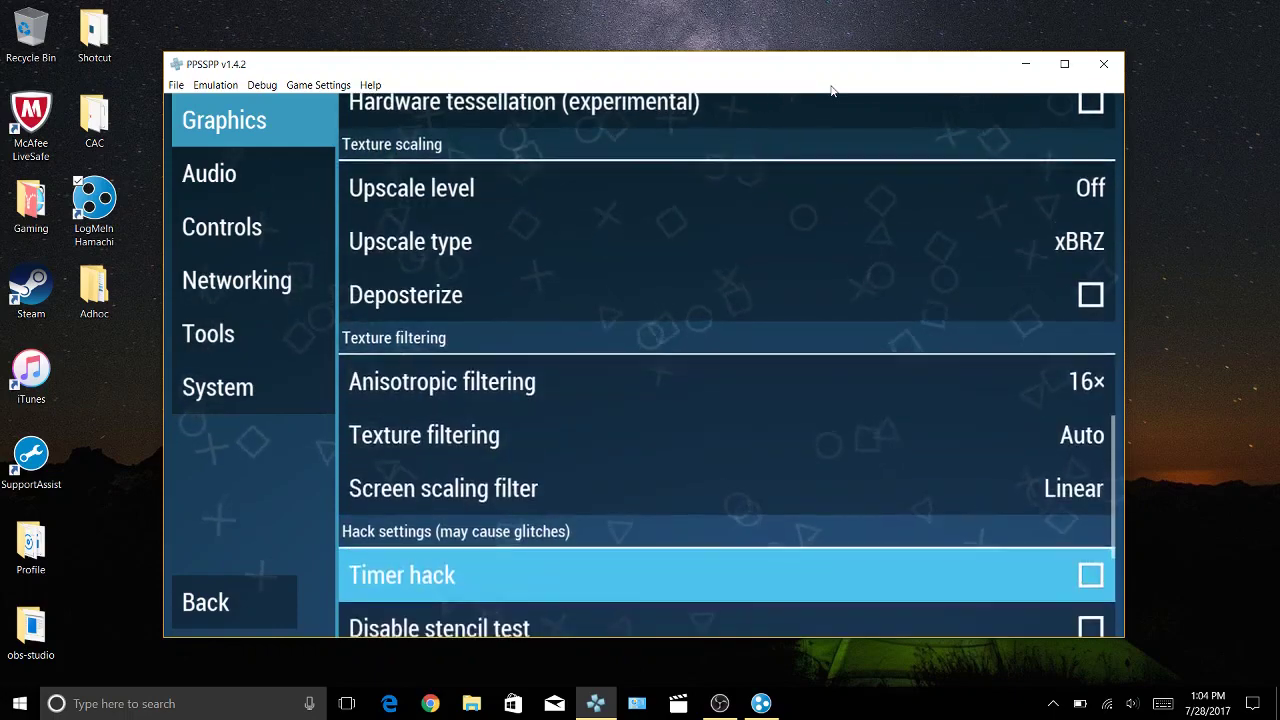
key(Down)
key(Down)
key(Down)
key(Down)
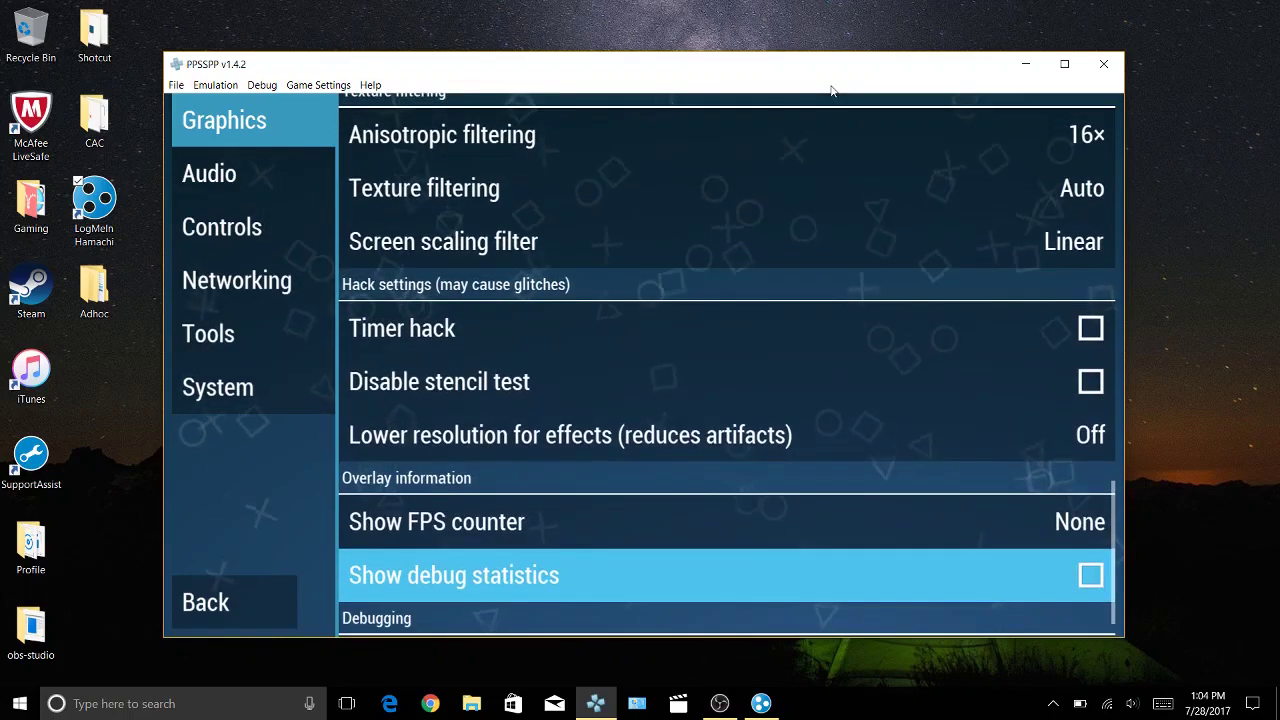
Open the audio settings and check the sound and global volume options.
key(Left)
key(Up)
key(Up)
key(Up)
key(Up)
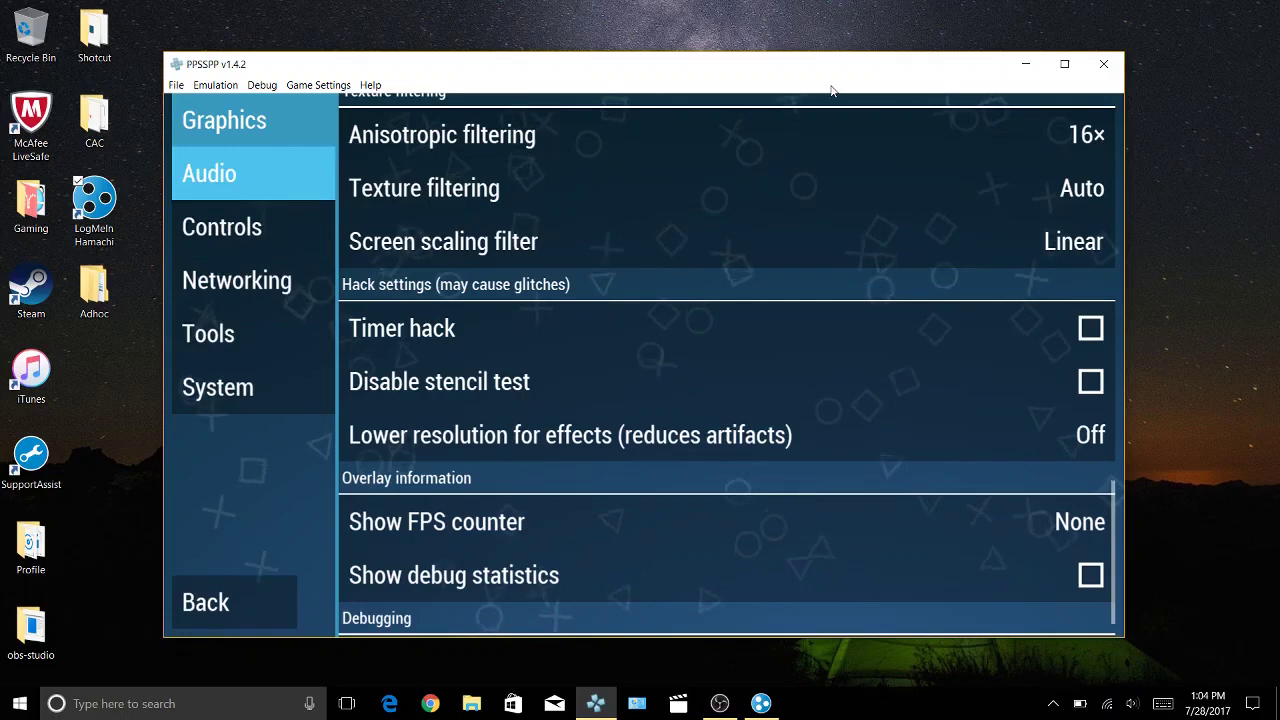
key(Return)
key(Right)
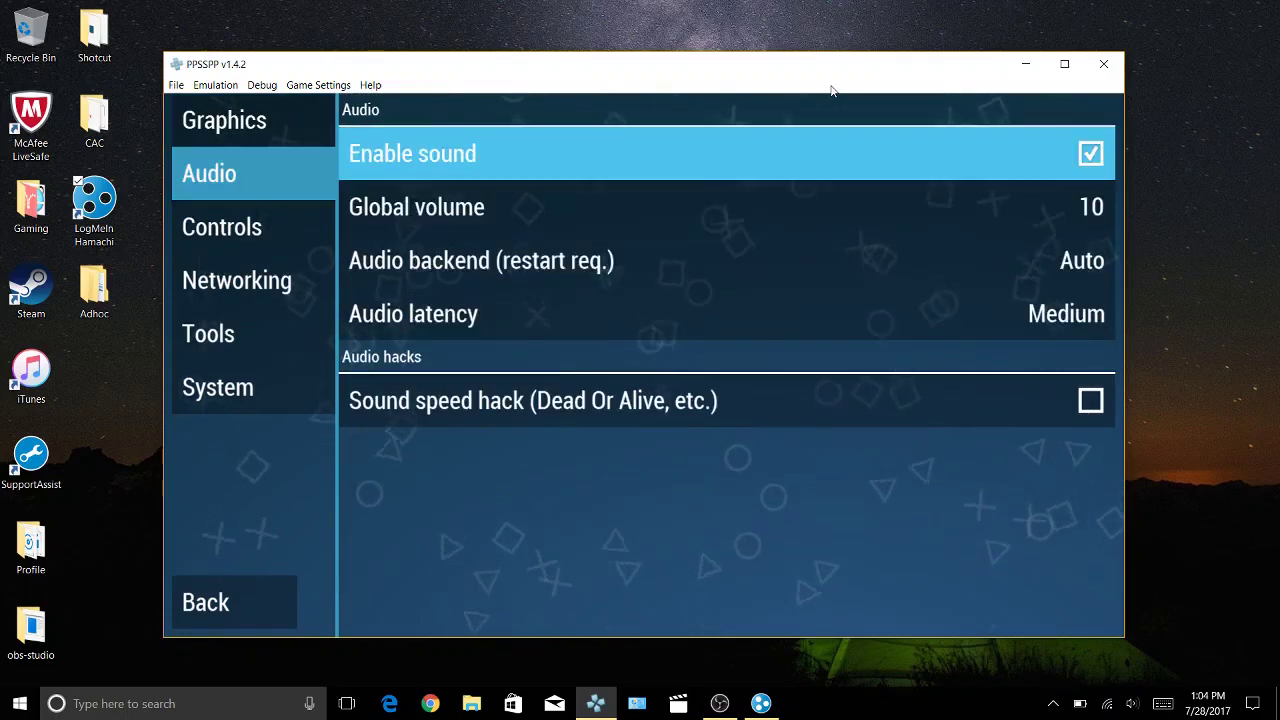
key(Left)
key(Right)
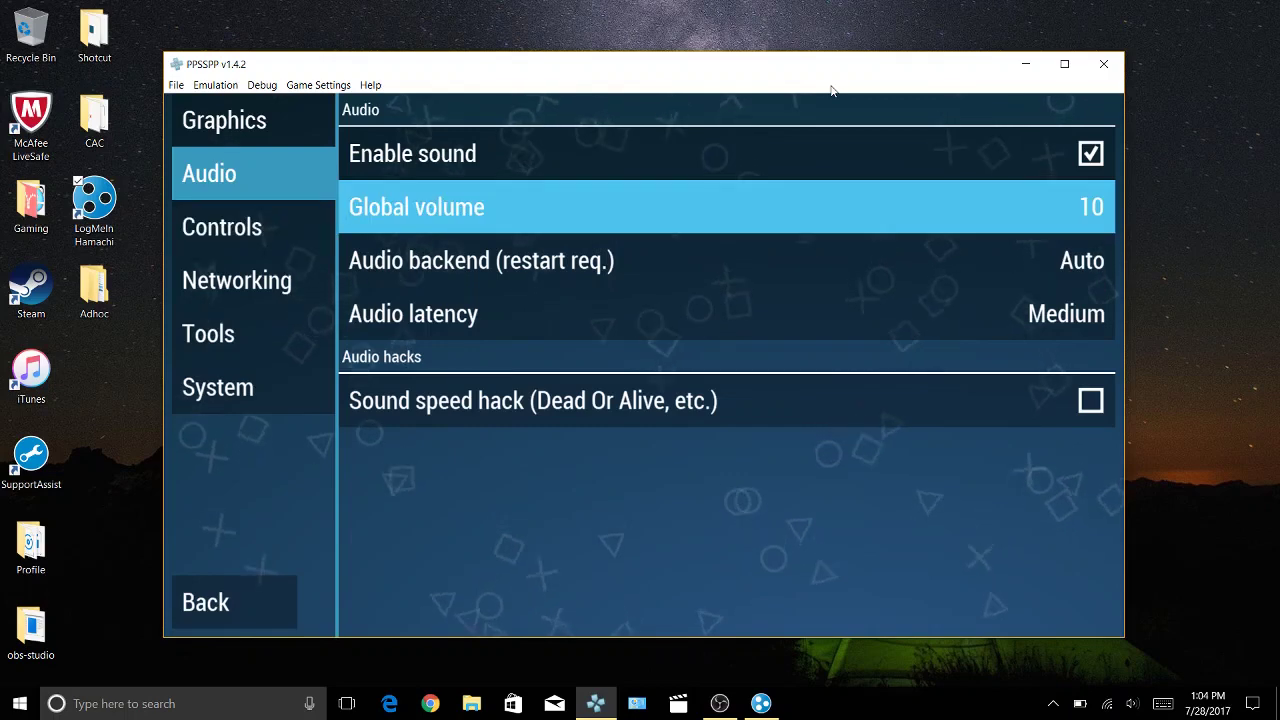
key(Left)
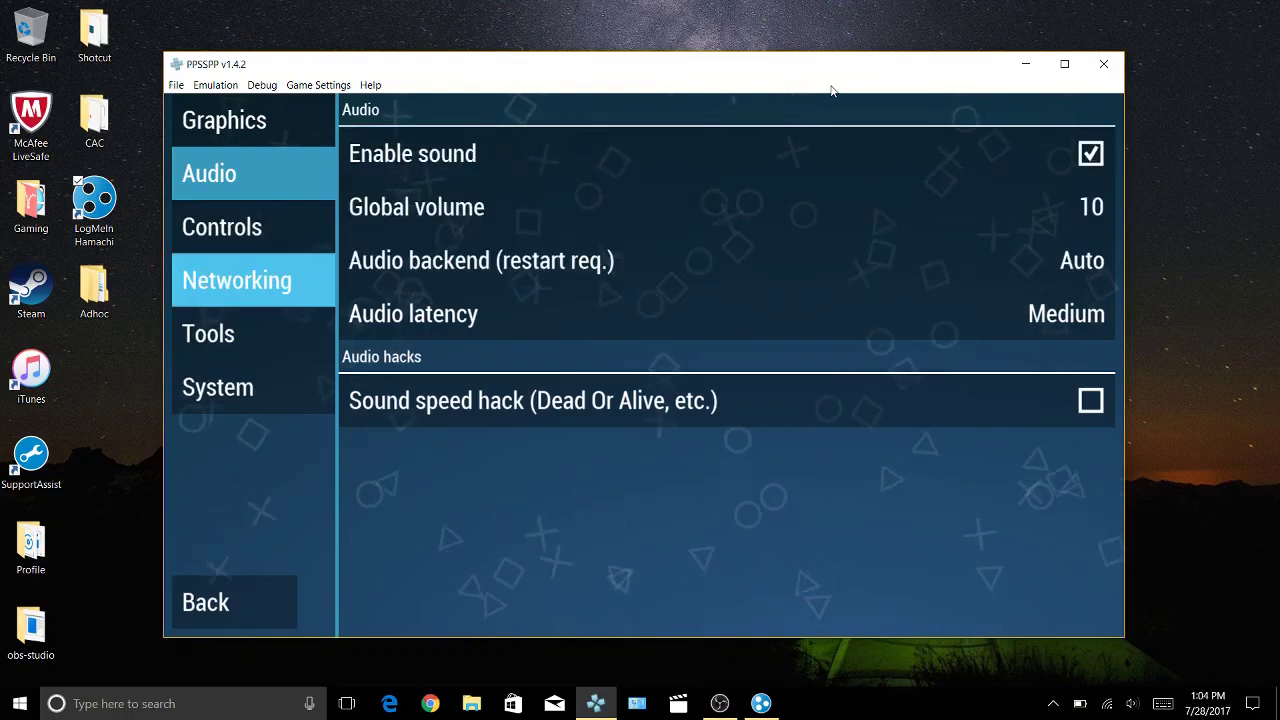
Open the controls settings and look through the control mapping, touch control and analog options.
key(Up)
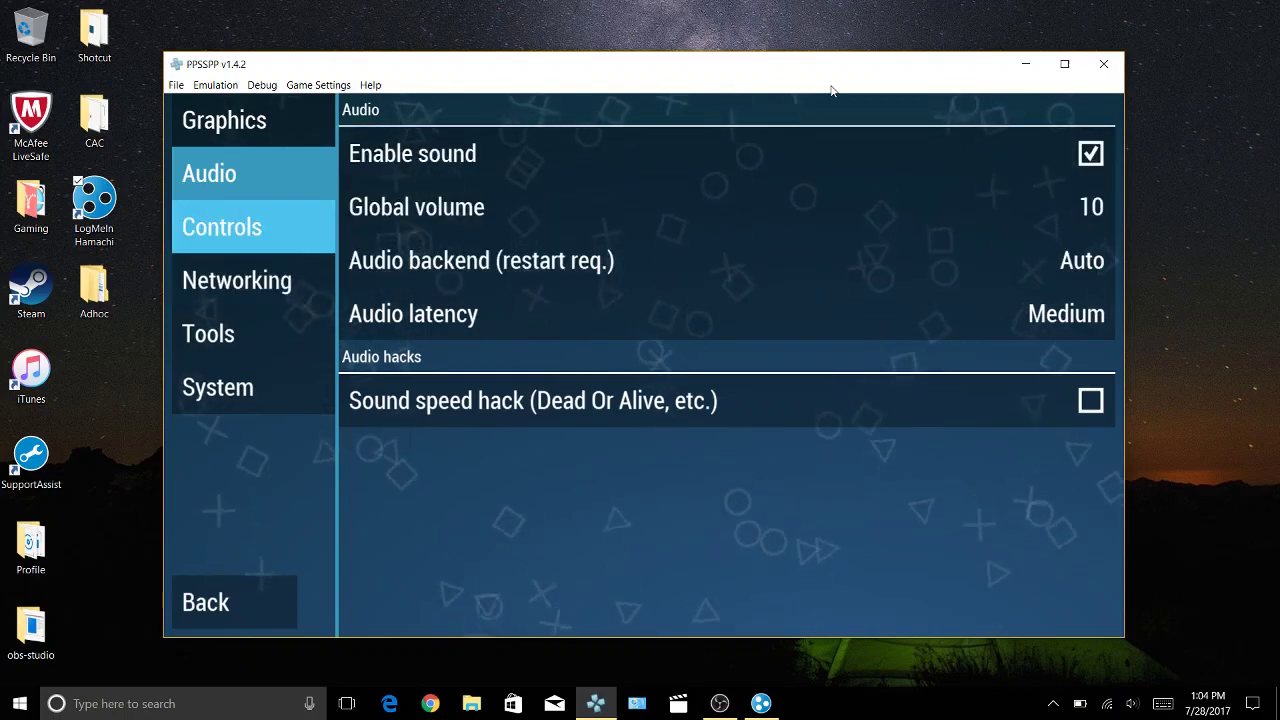
key(Up)
key(Down)
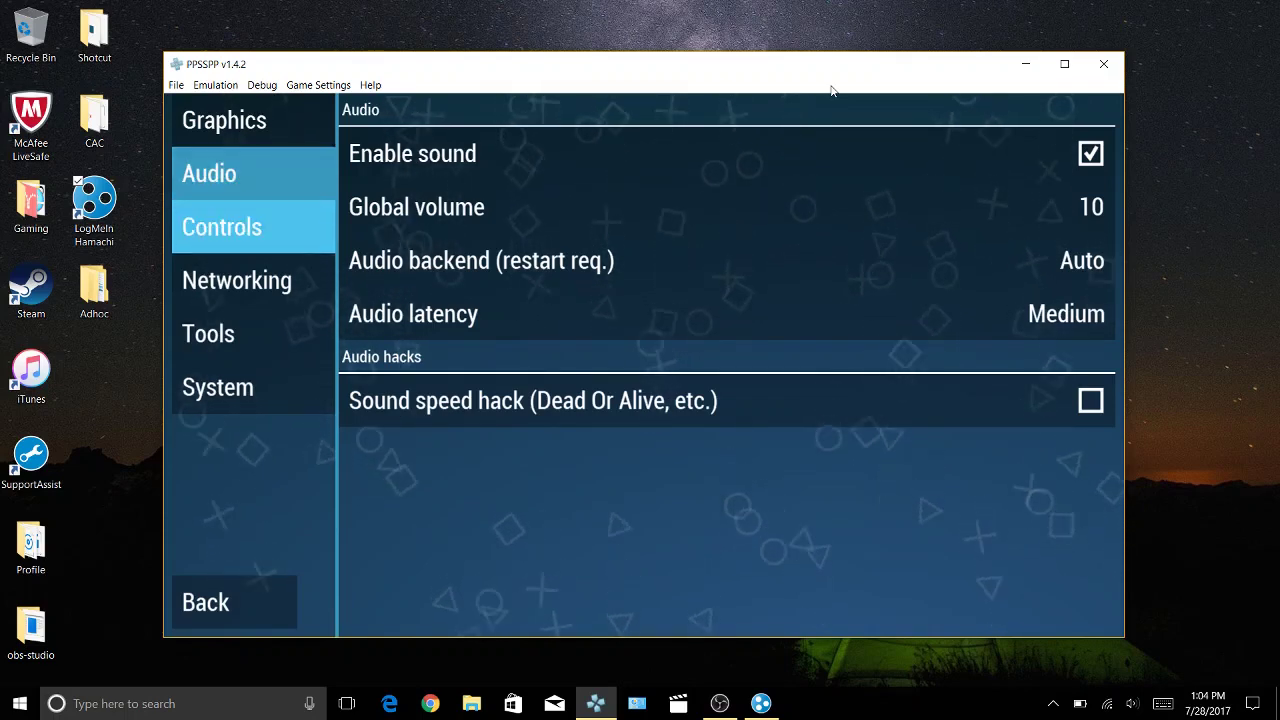
key(Return)
key(Right)
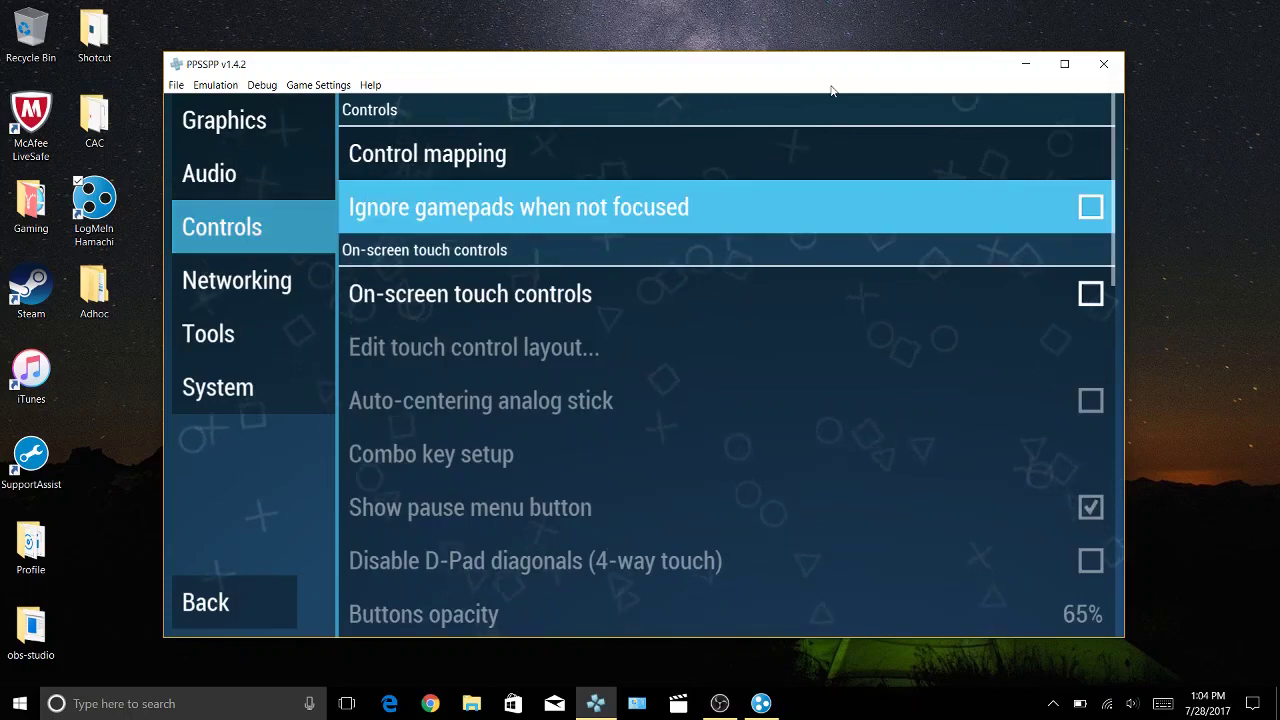
key(Down)
key(Down)
key(Down)
key(Down)
key(Down)
Leave the controls options and open the networking settings.
key(Left)
key(Up)
key(Up)
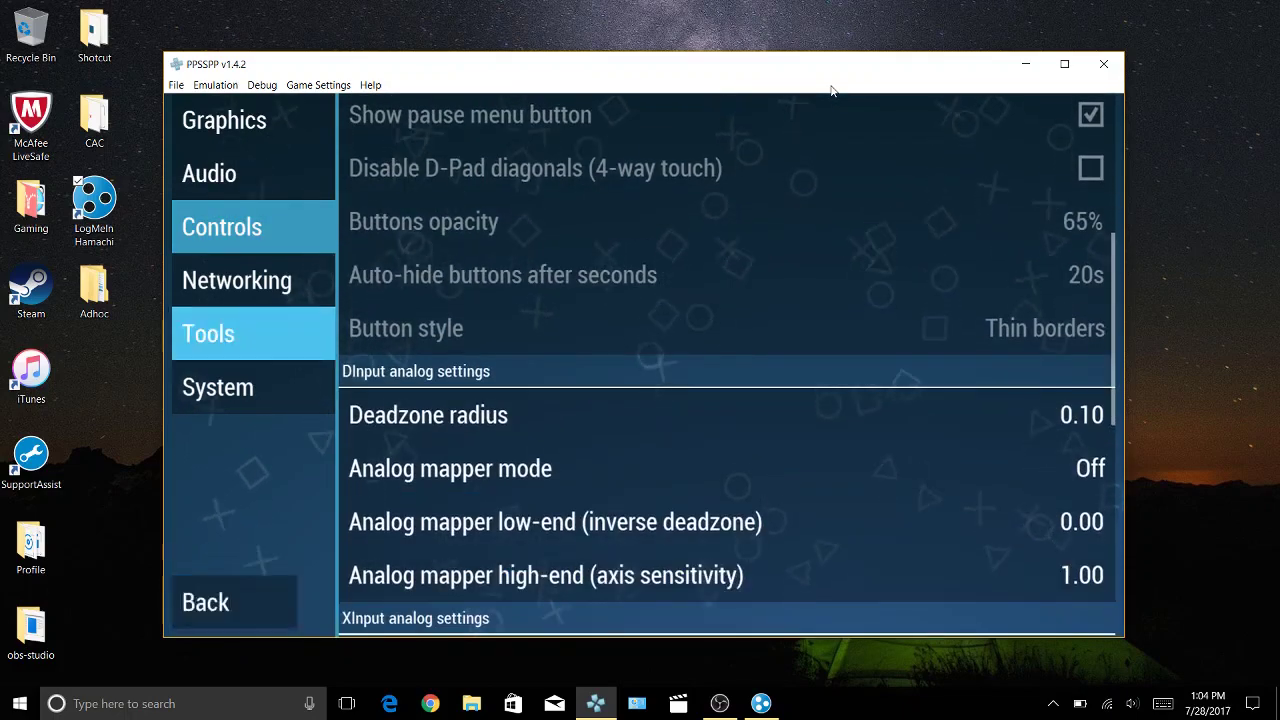
key(Up)
key(Return)
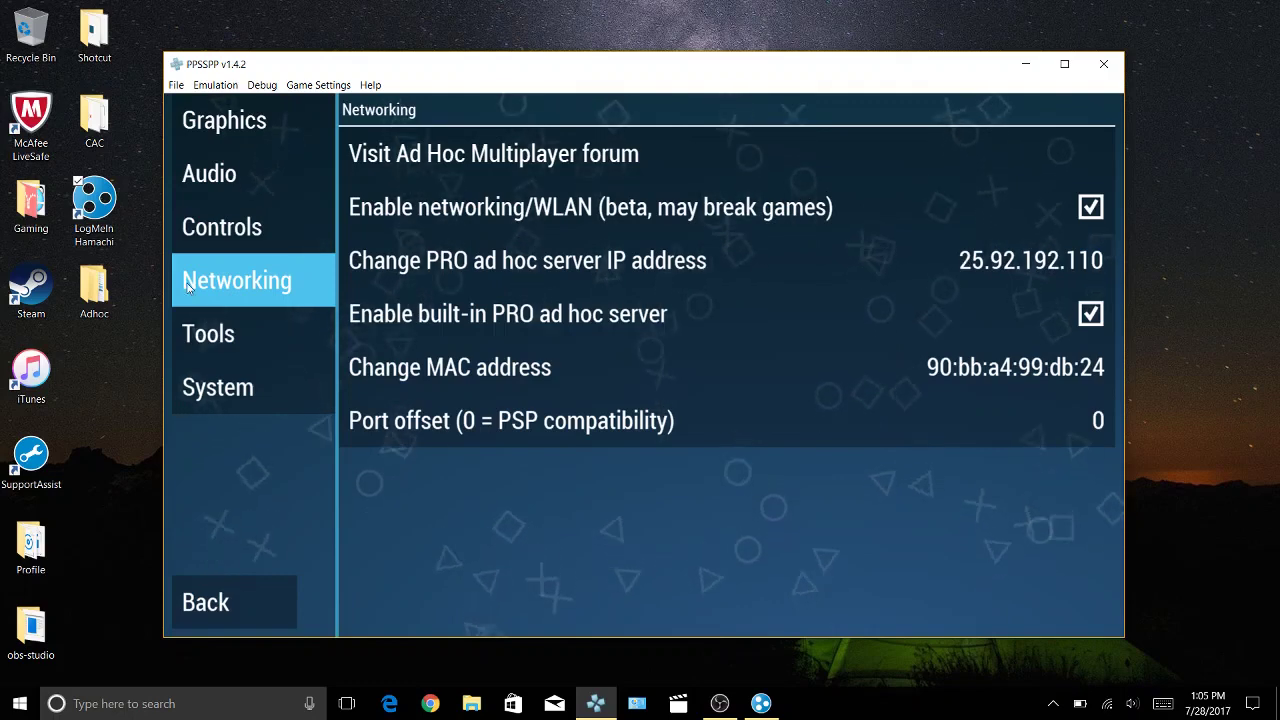
Switch to LogMeIn Hamachi, copy the IPv4 address of the Family member in the Monster hunters network, and minimize Hamachi.
click(761, 703)
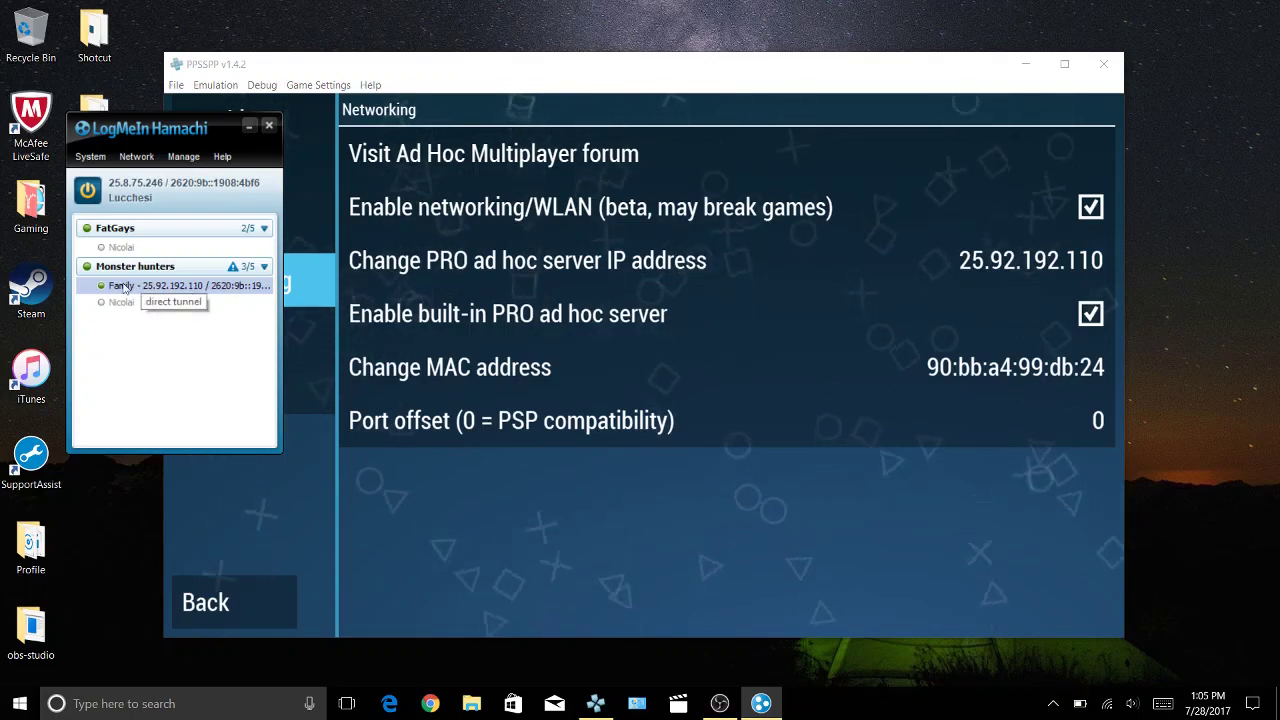
right_click(182, 287)
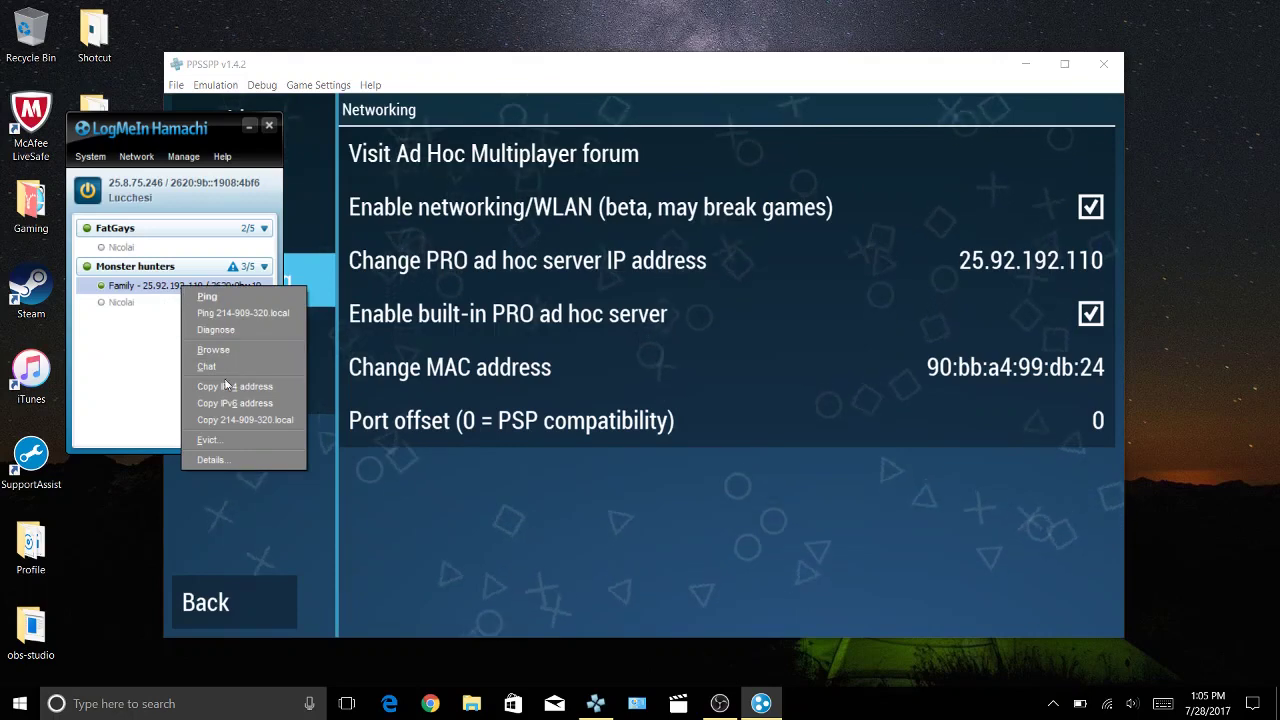
click(226, 386)
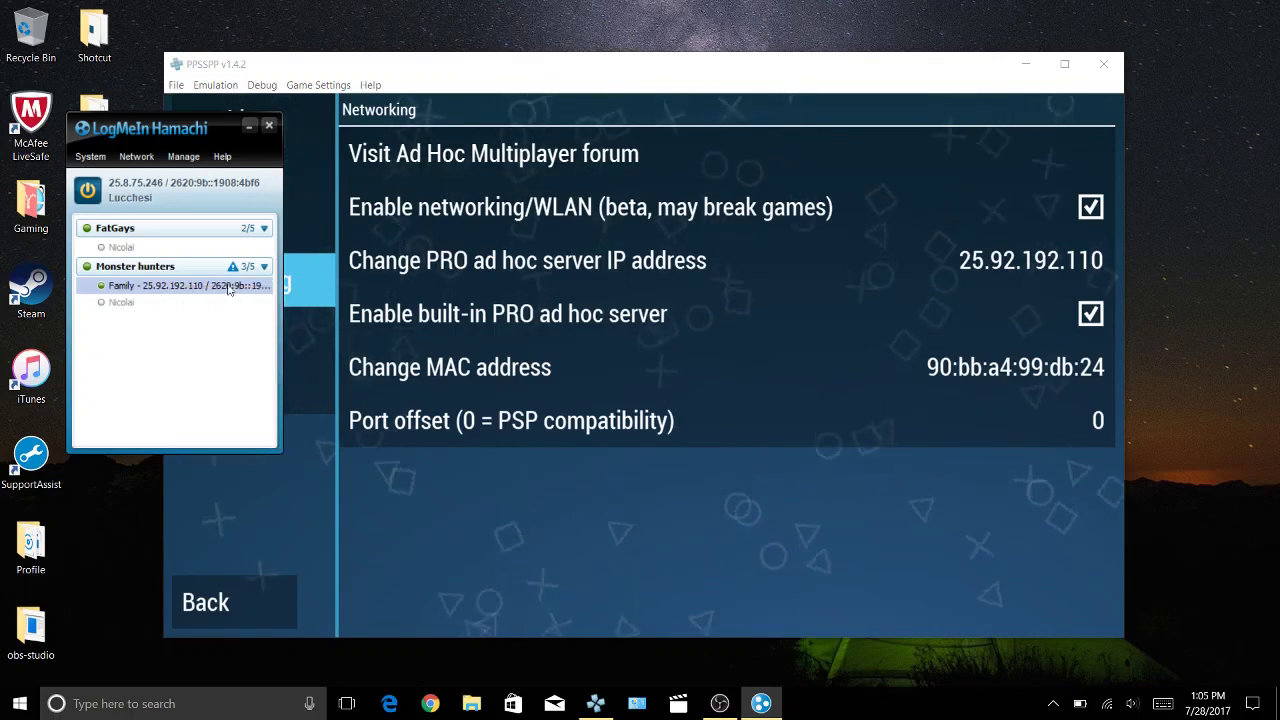
click(249, 126)
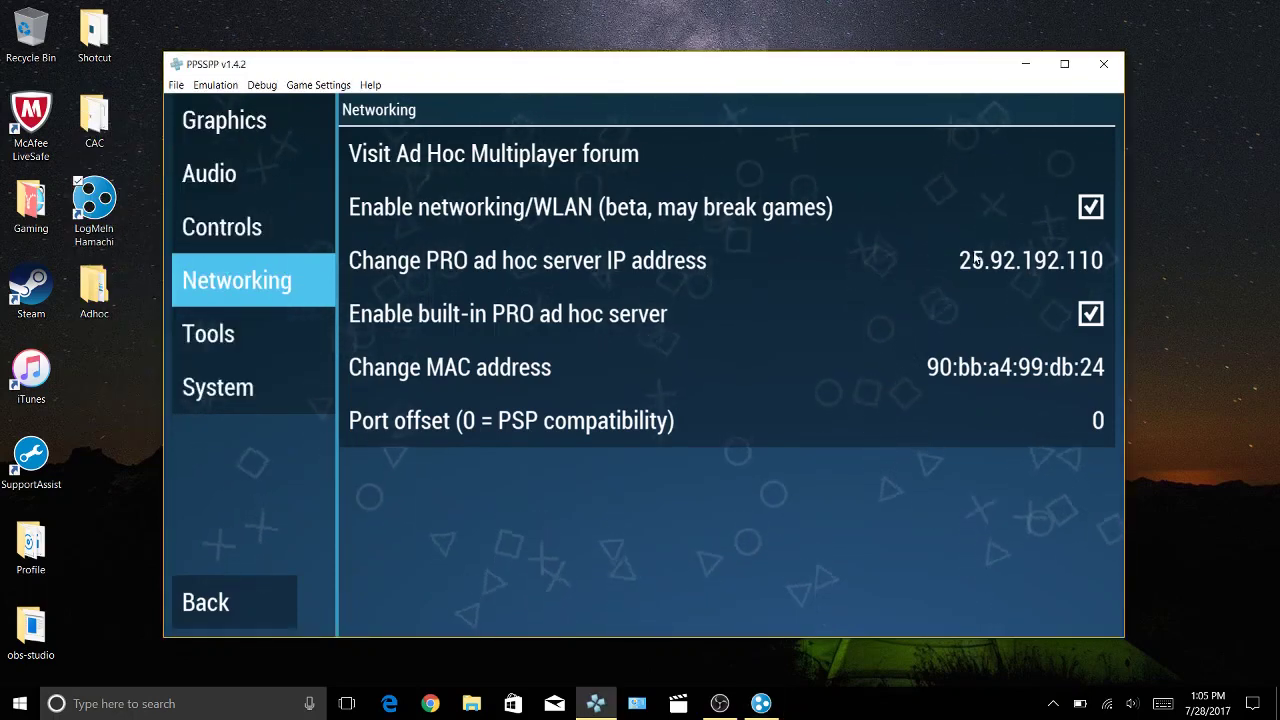
Replace the PRO ad hoc server IP address with the copied Hamachi address 25.92.192.110.
click(977, 260)
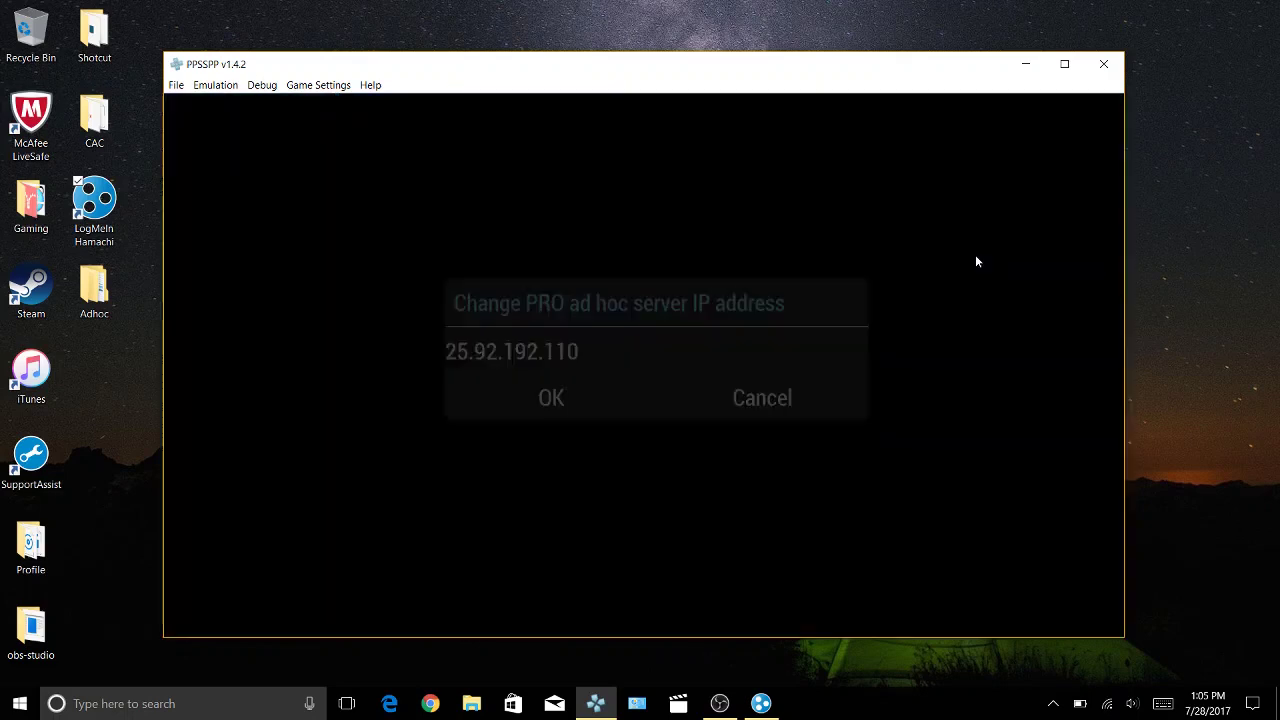
key(BackSpace)
key(BackSpace)
key(BackSpace)
key(BackSpace)
key(BackSpace)
key(BackSpace)
key(BackSpace)
key(BackSpace)
key(BackSpace)
key(BackSpace)
key(BackSpace)
key(BackSpace)
key(BackSpace)
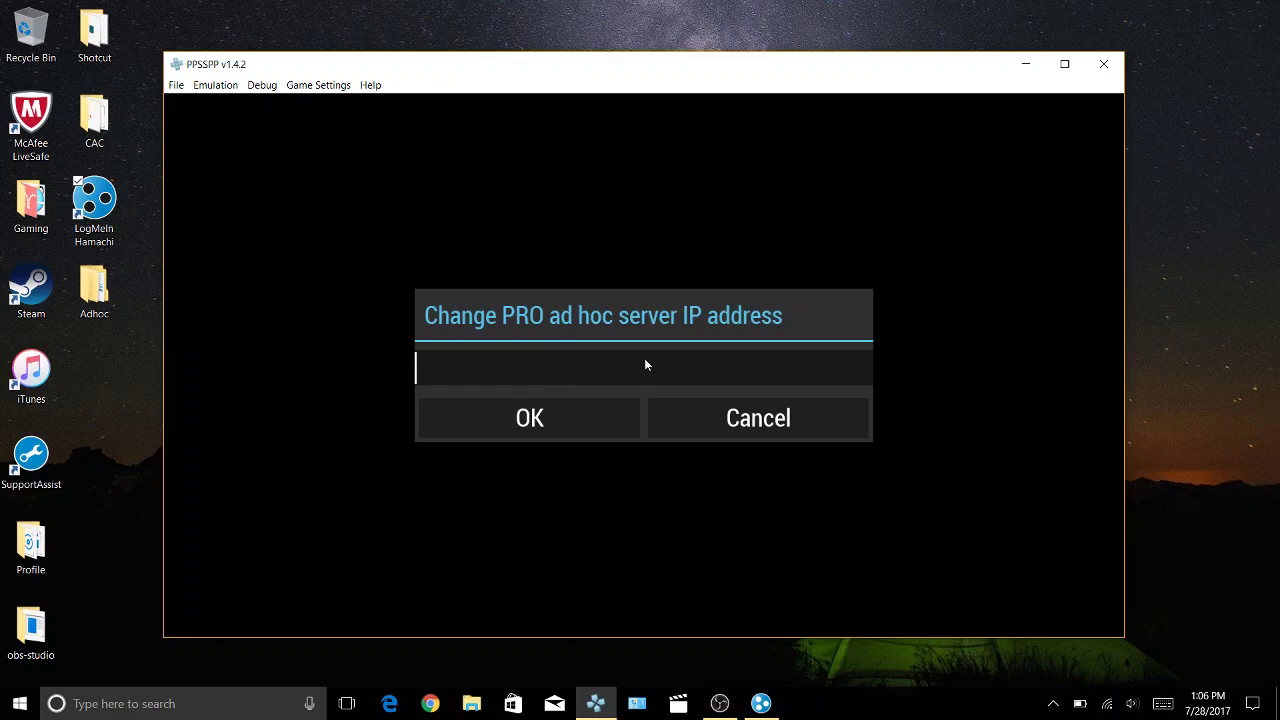
key(ctrl+v)
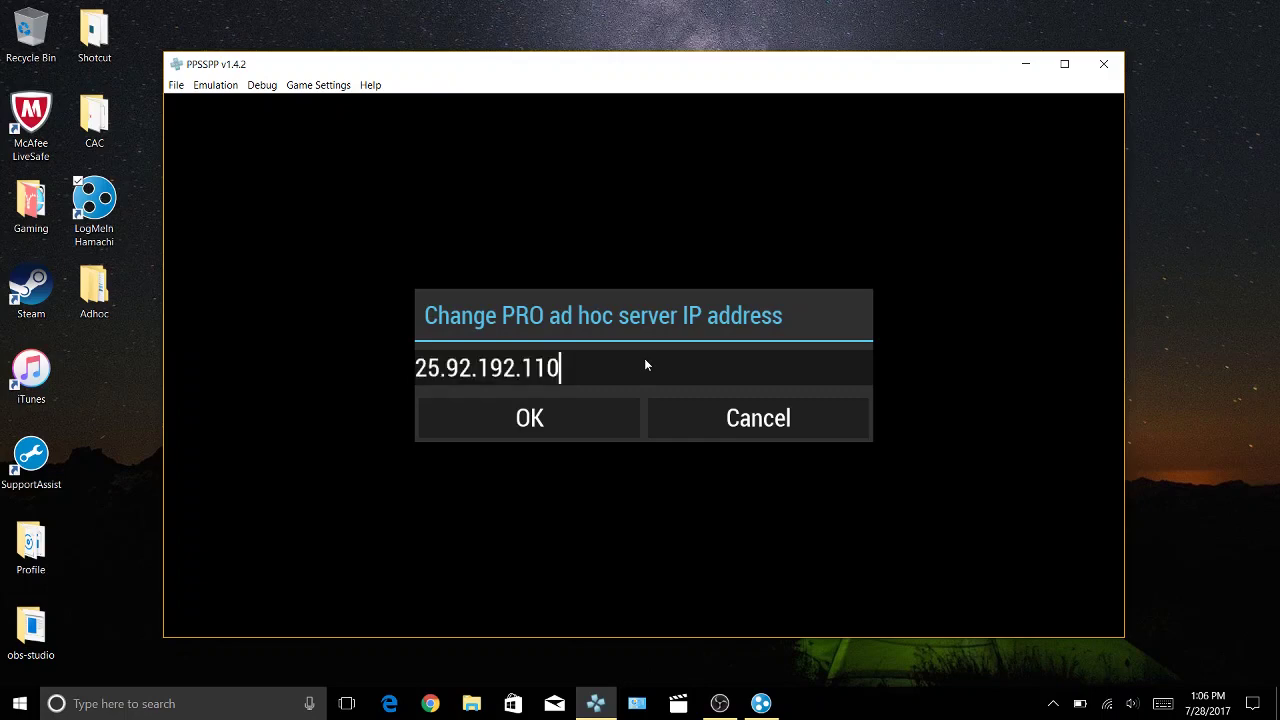
click(565, 416)
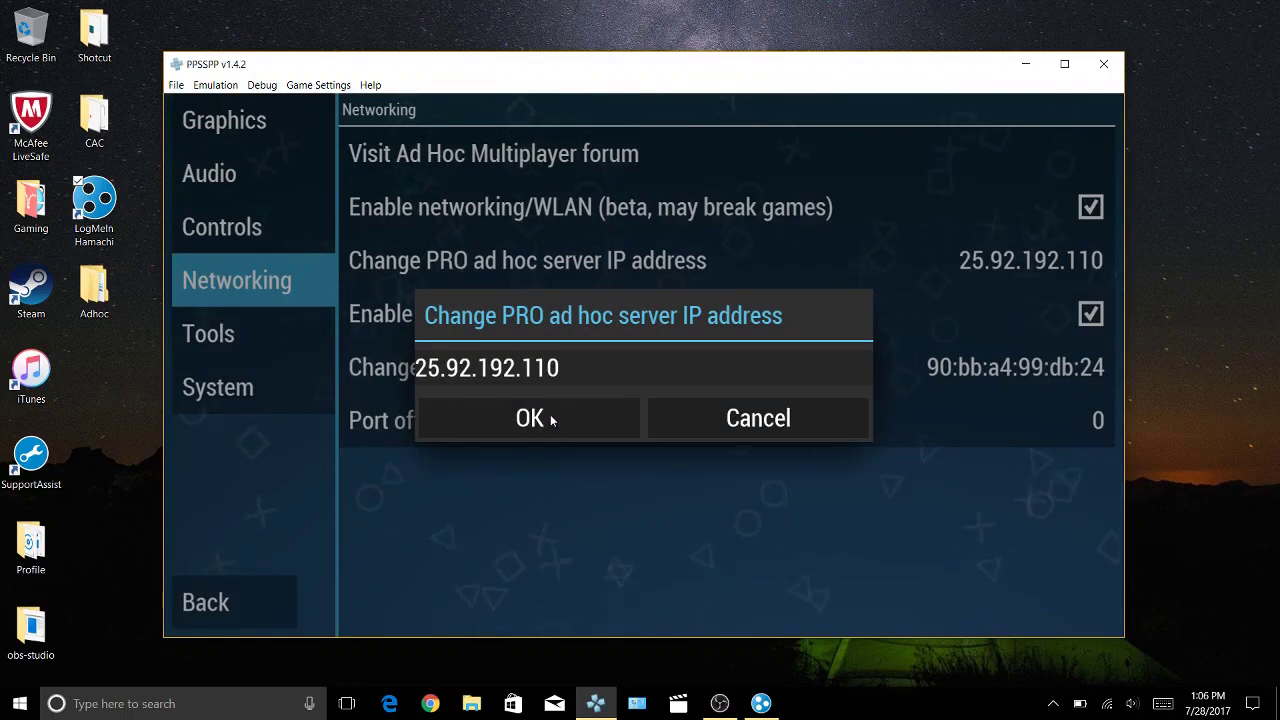
click(550, 414)
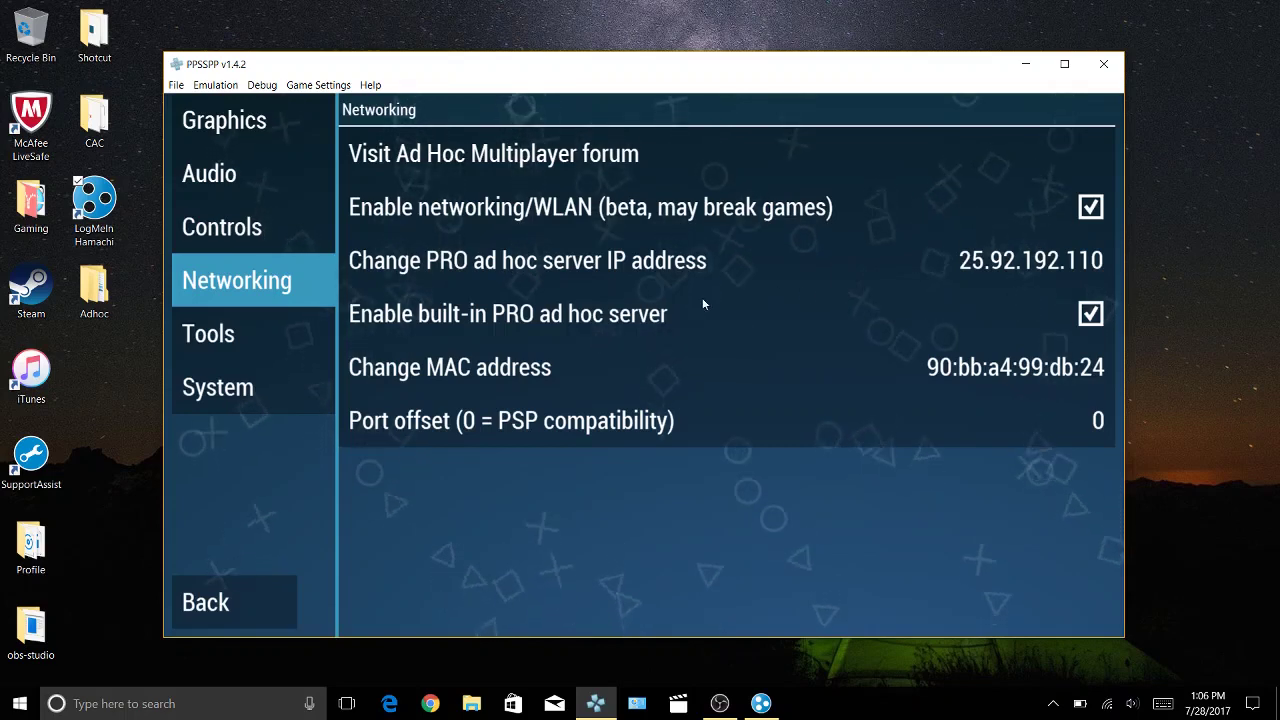
Generate a new random MAC address in the networking settings.
click(591, 374)
click(591, 374)
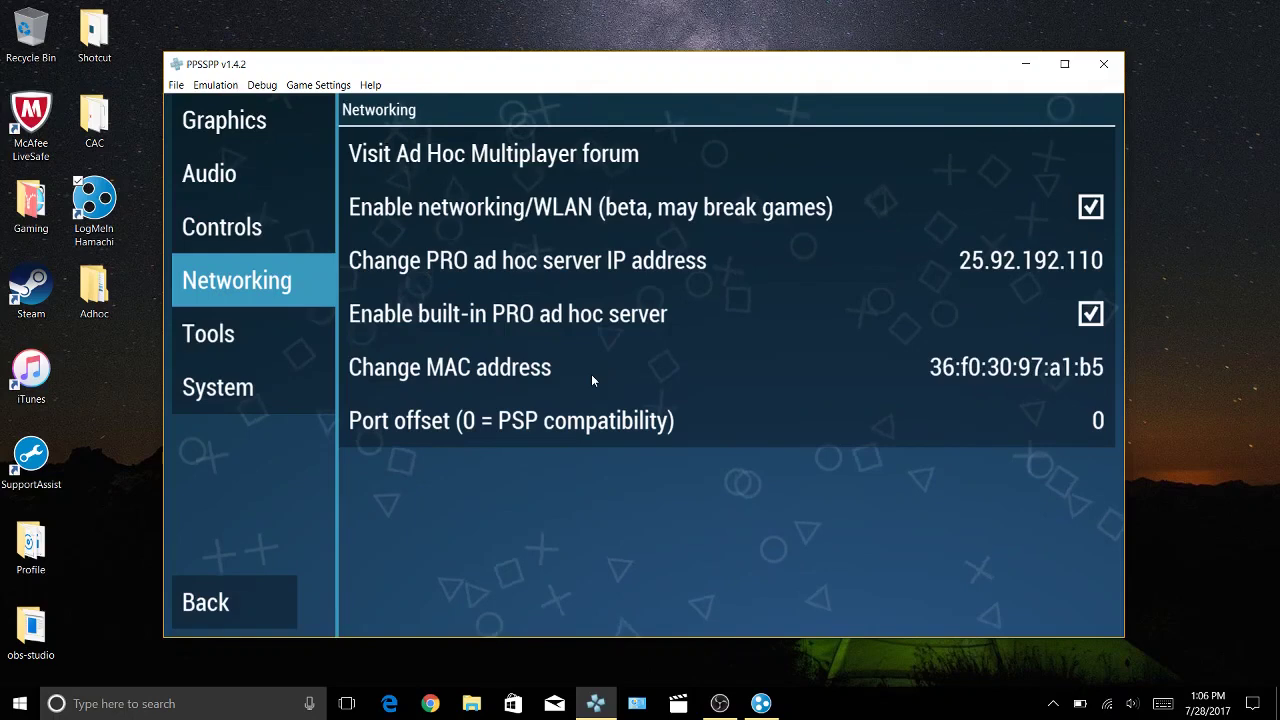
click(591, 374)
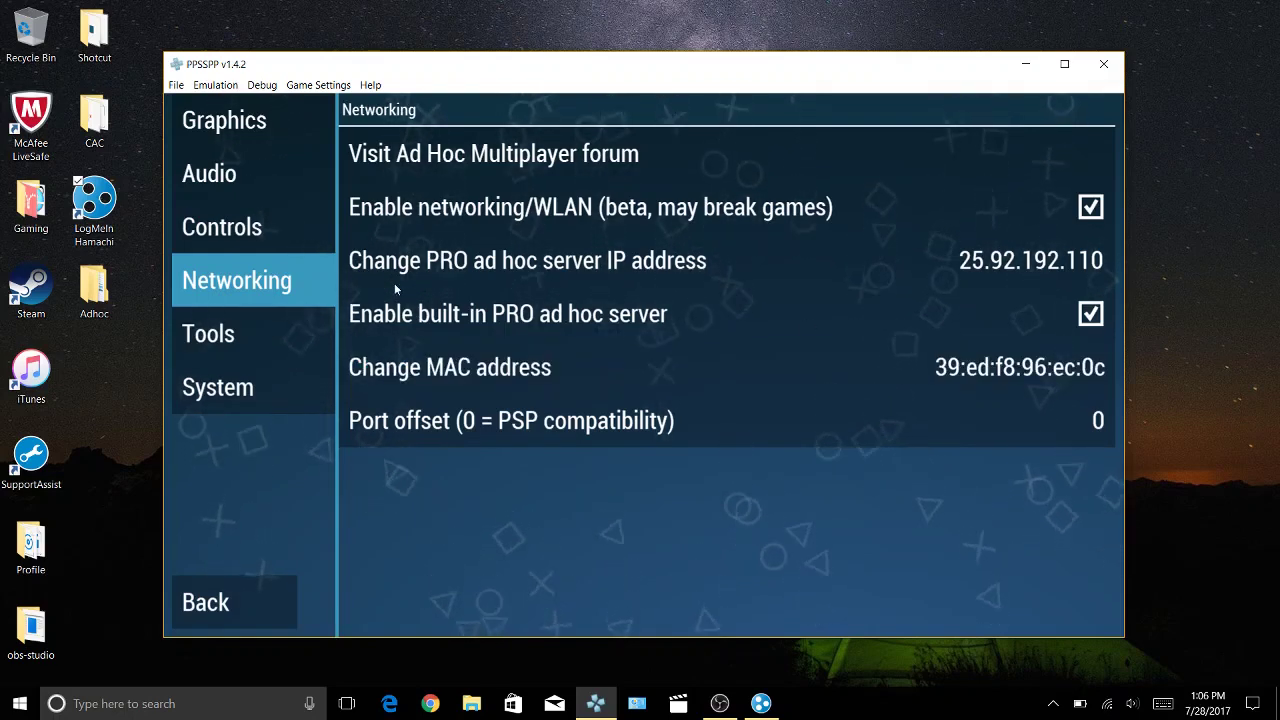
Look over the Tools options and review the System settings, from UI language and emulation through to the PSP settings.
click(263, 349)
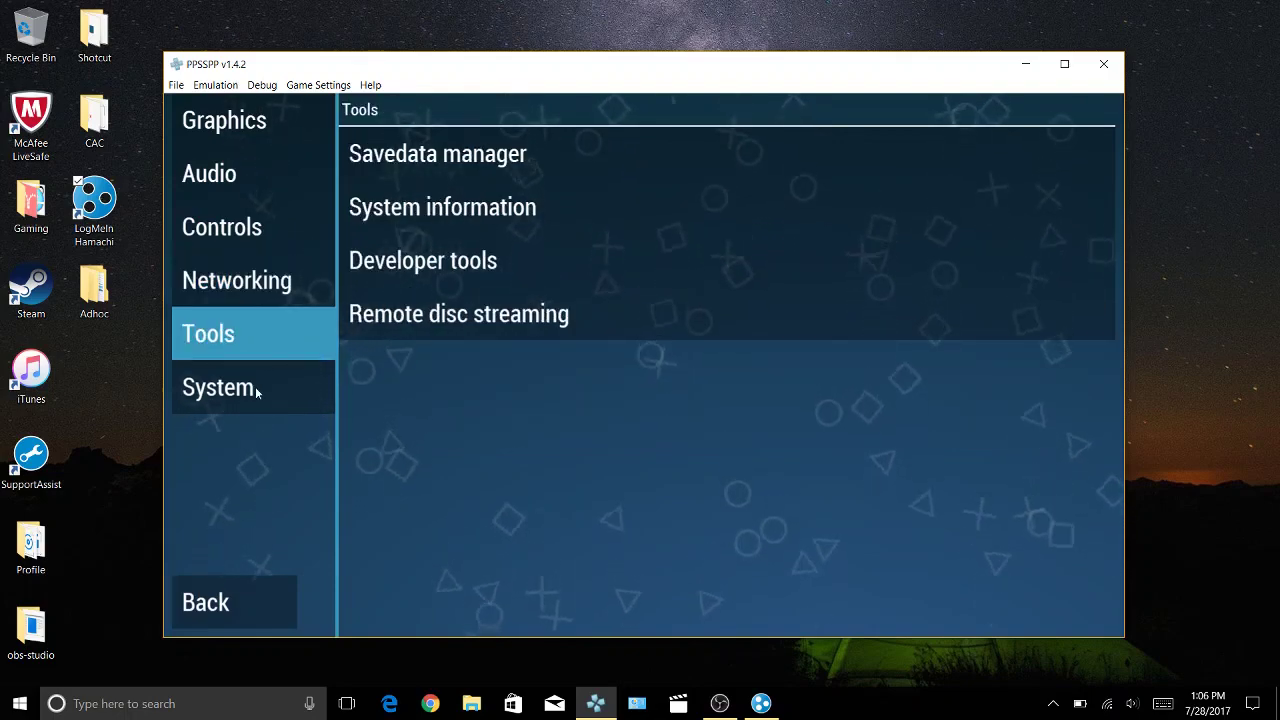
click(255, 387)
key(Right)
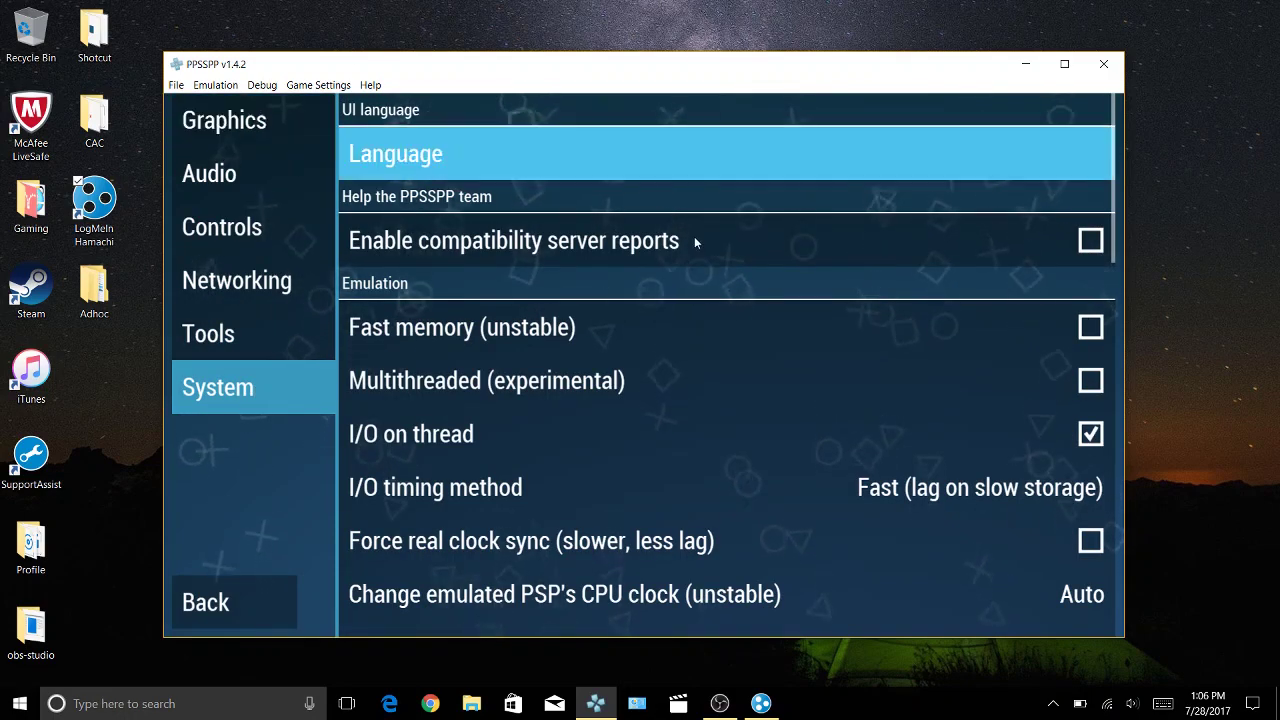
key(Down)
key(Down)
key(Down)
key(Down)
key(Down)
key(Down)
key(Down)
key(Down)
key(Down)
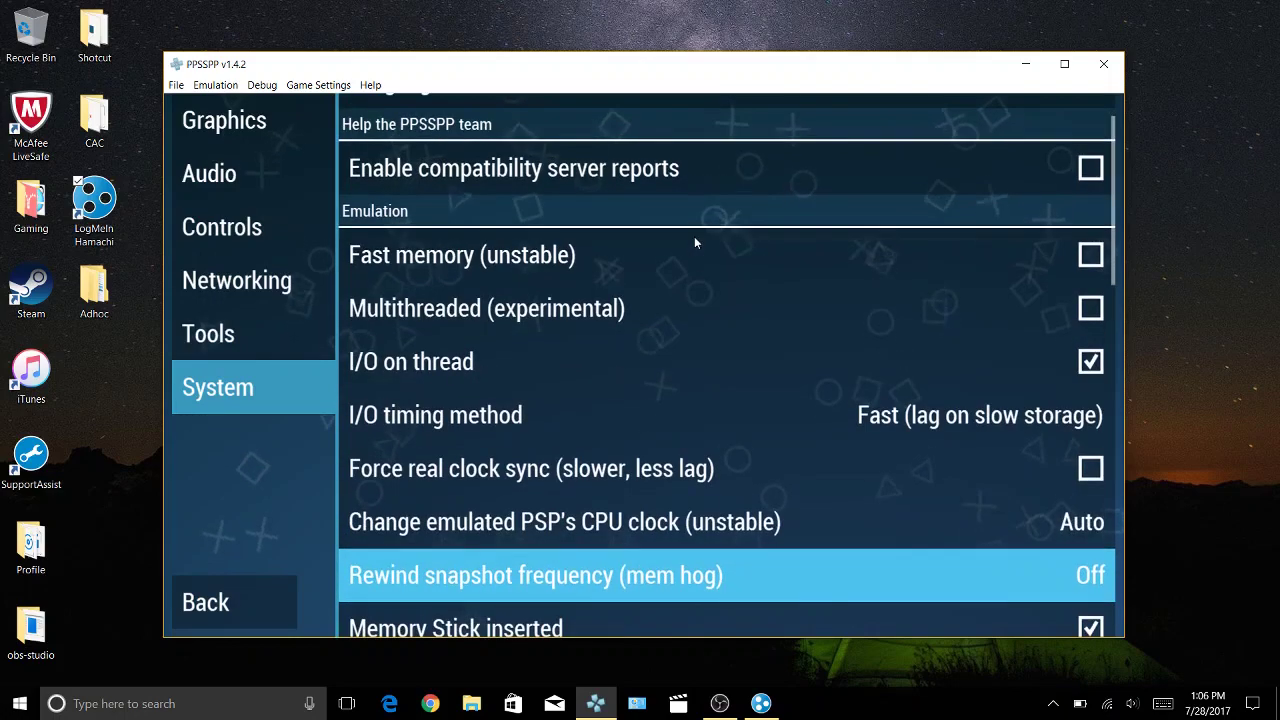
key(Down)
key(Down)
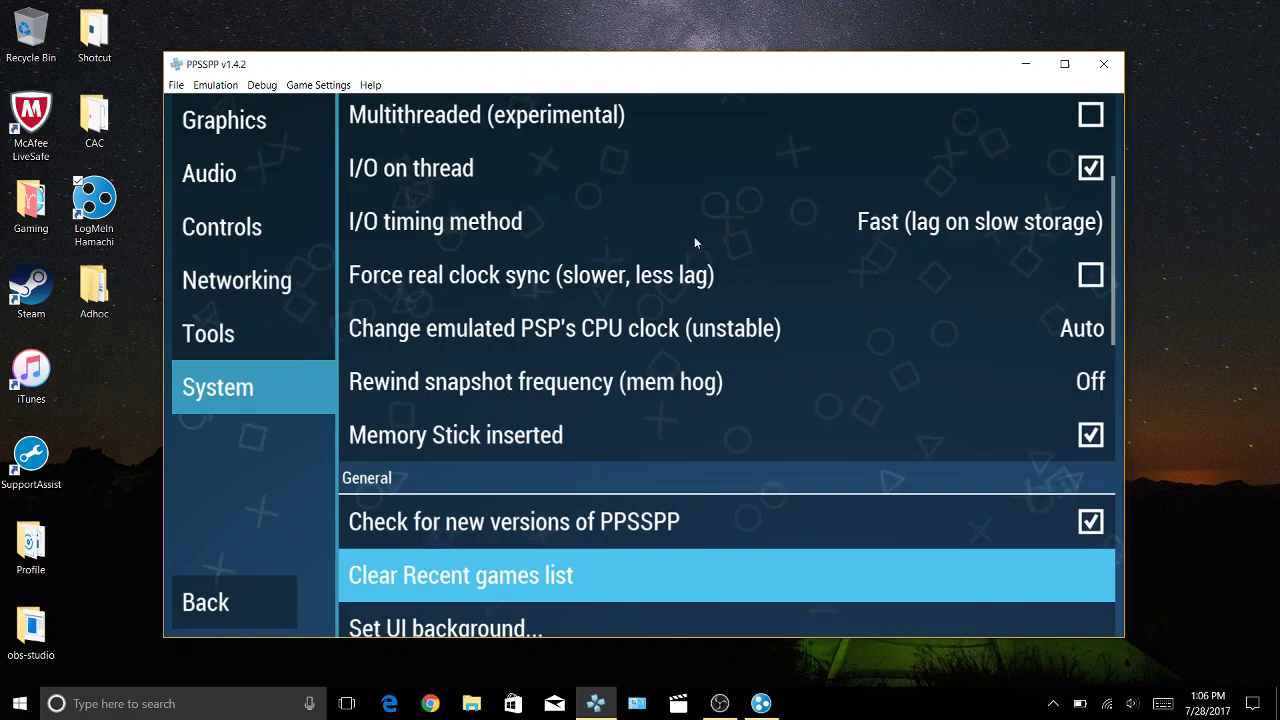
key(Down)
key(Down)
key(Down)
key(Down)
key(Down)
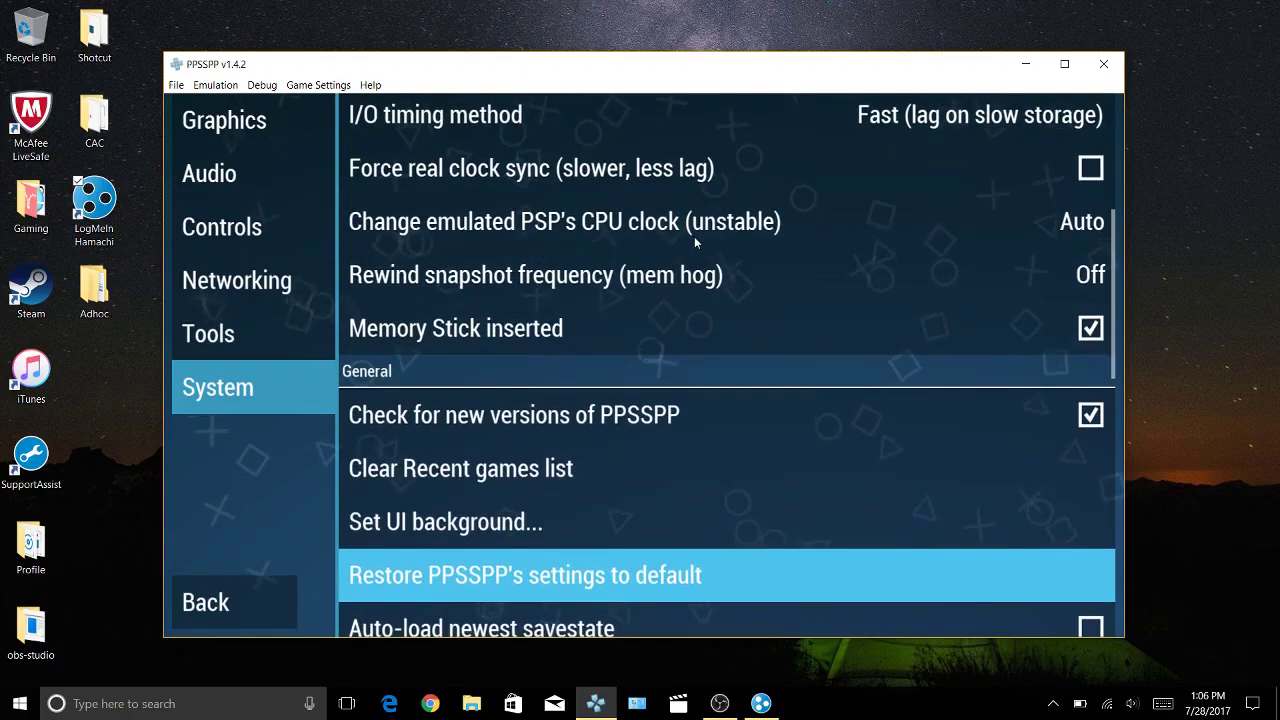
key(Down)
key(Down)
key(Down)
key(Down)
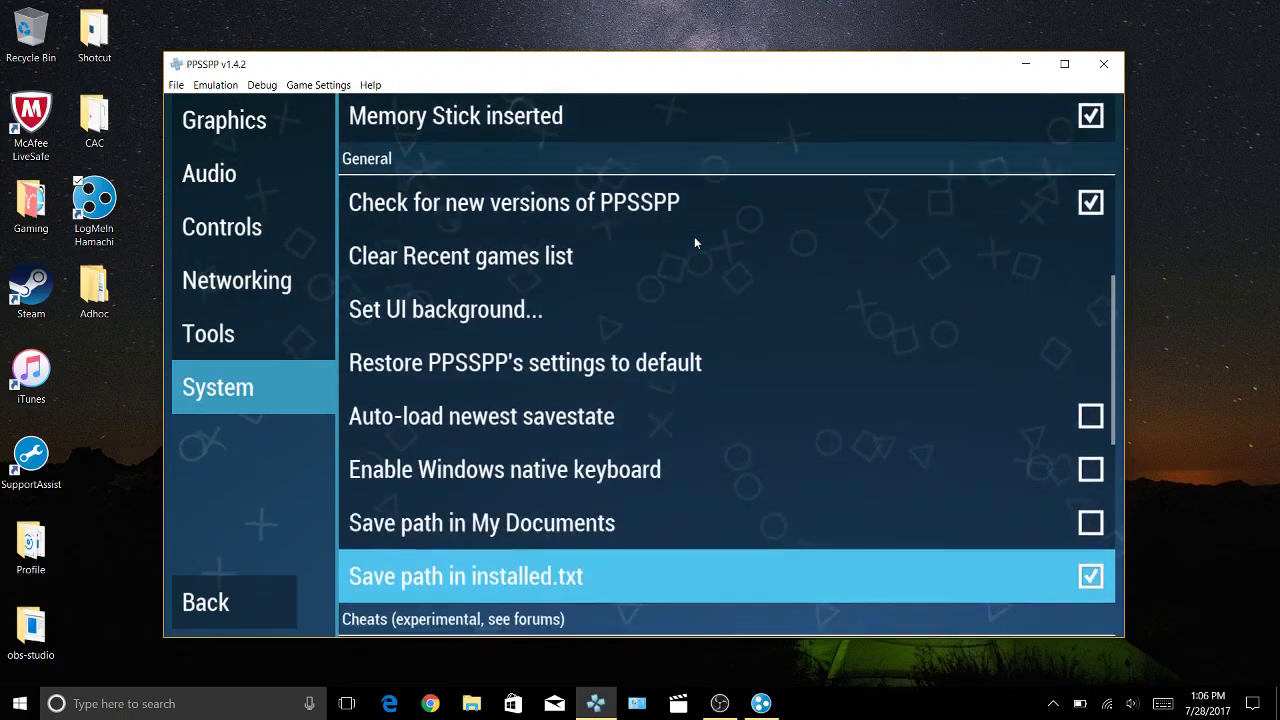
key(Down)
key(Down)
key(Down)
key(Down)
key(Down)
key(Down)
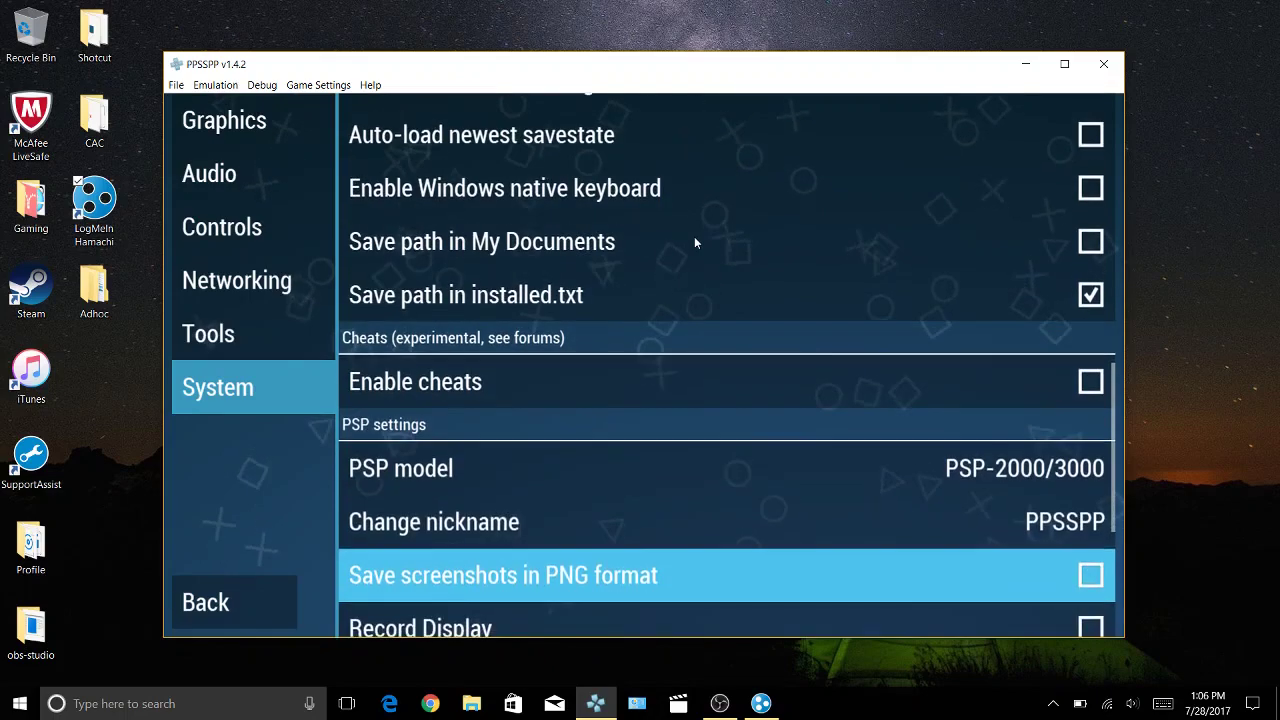
key(Down)
key(Down)
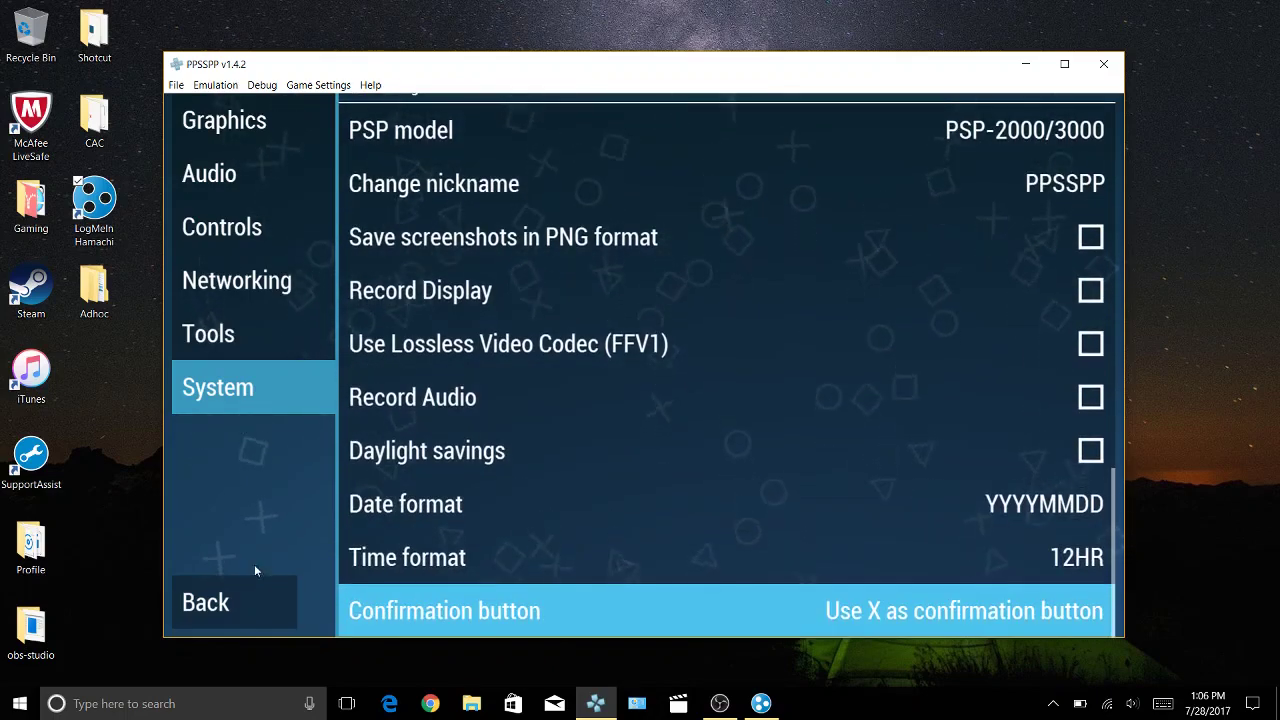
Leave the settings, launch Monster Hunter Freedom Unite from the recent games, and select English as its language.
click(254, 590)
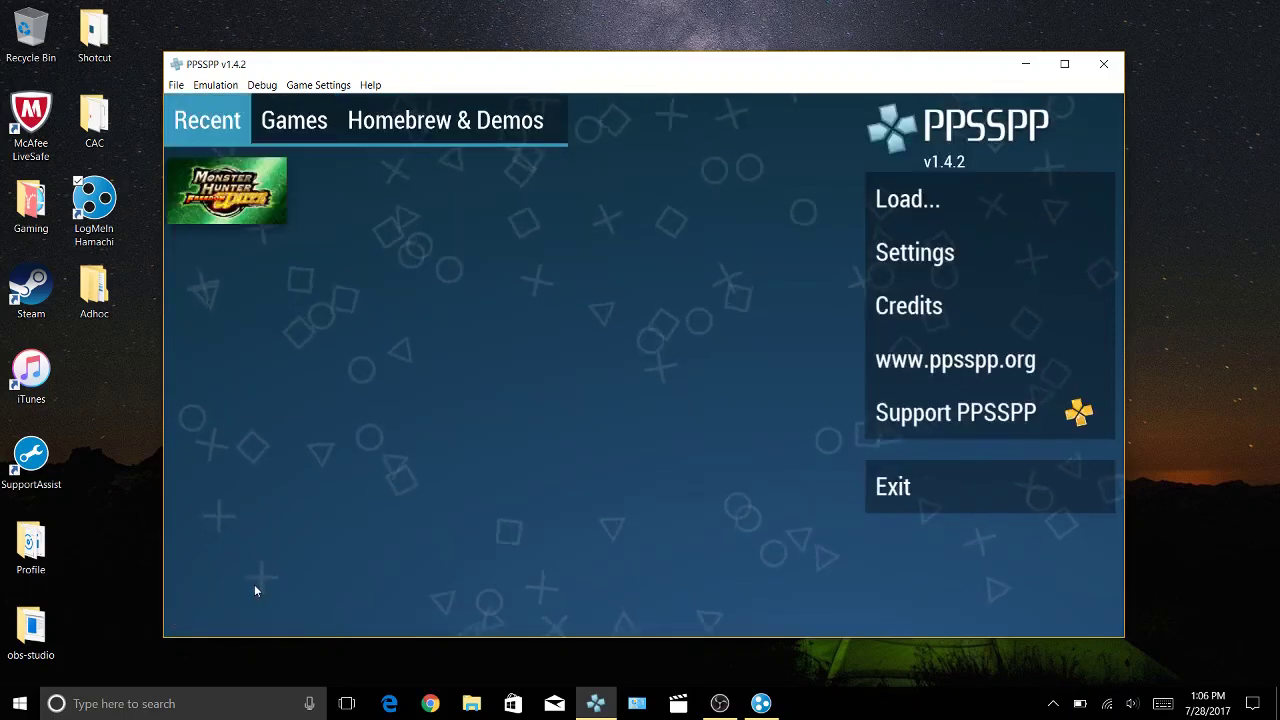
key(Return)
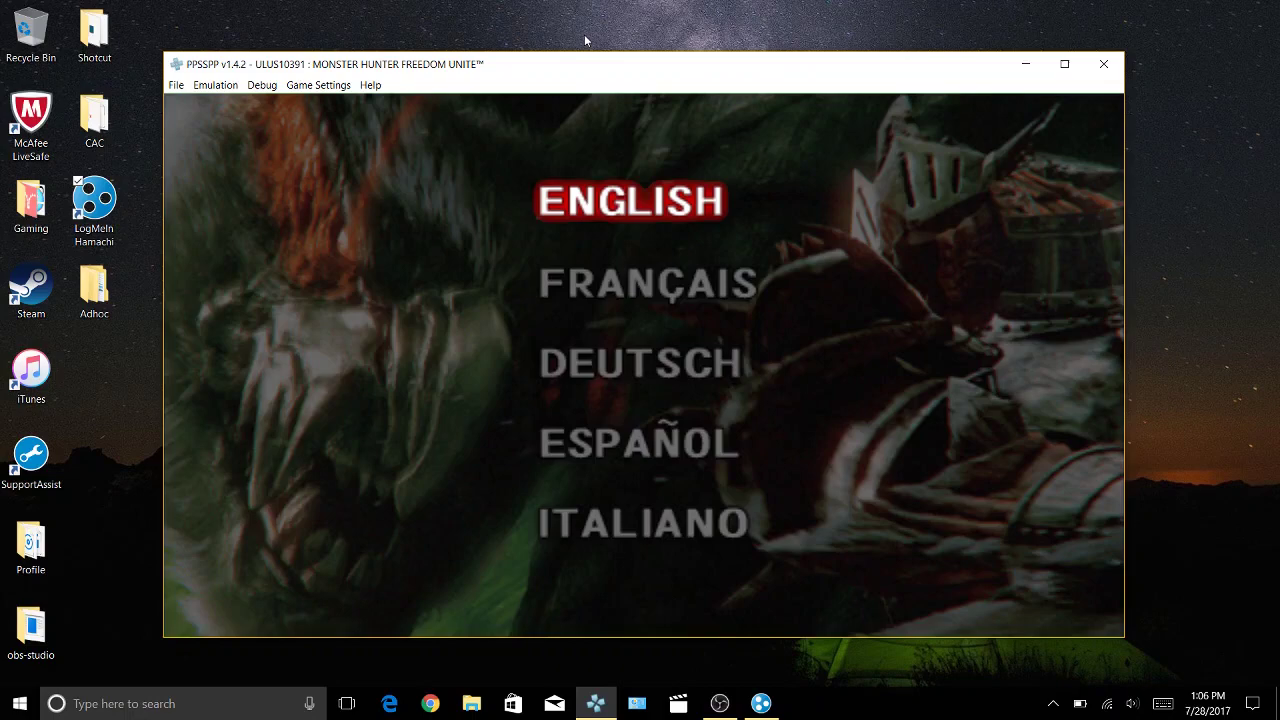
key(z)
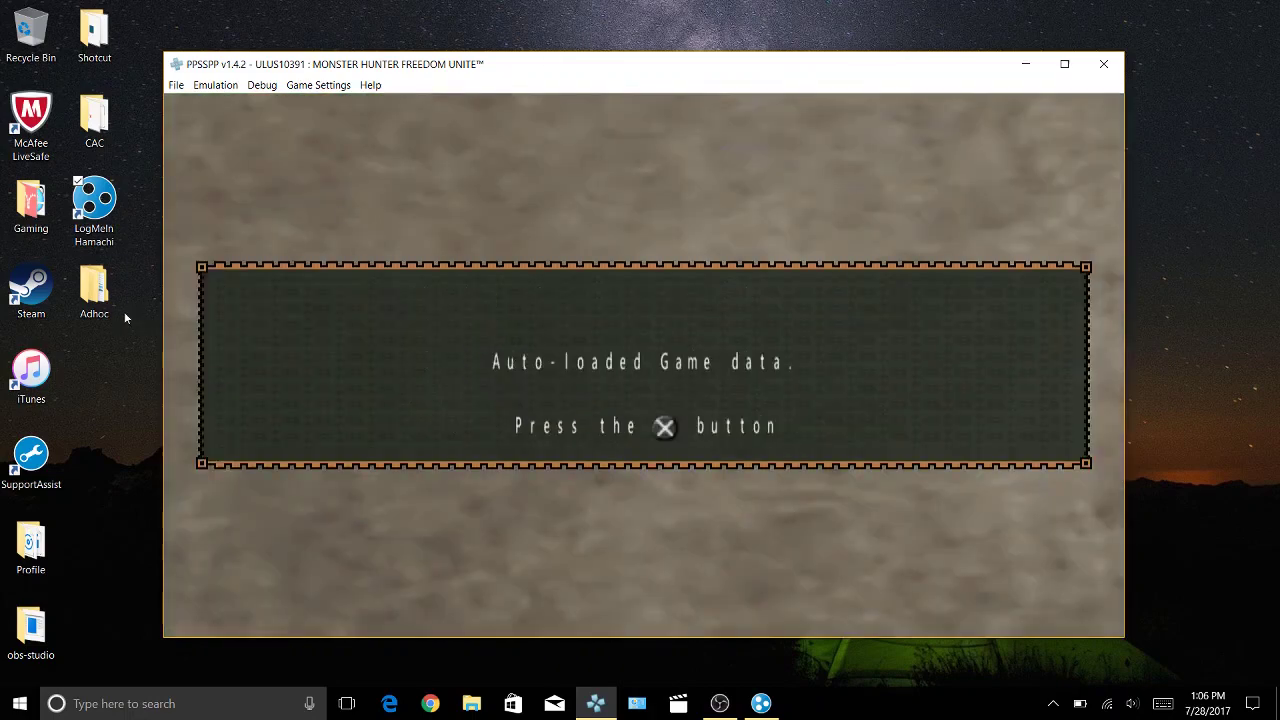
Run AdhocSever.exe from the desktop's Adhoc > AdhocServerProOnline folder, minimize its console, and close the folder window.
click(96, 305)
double_click(96, 305)
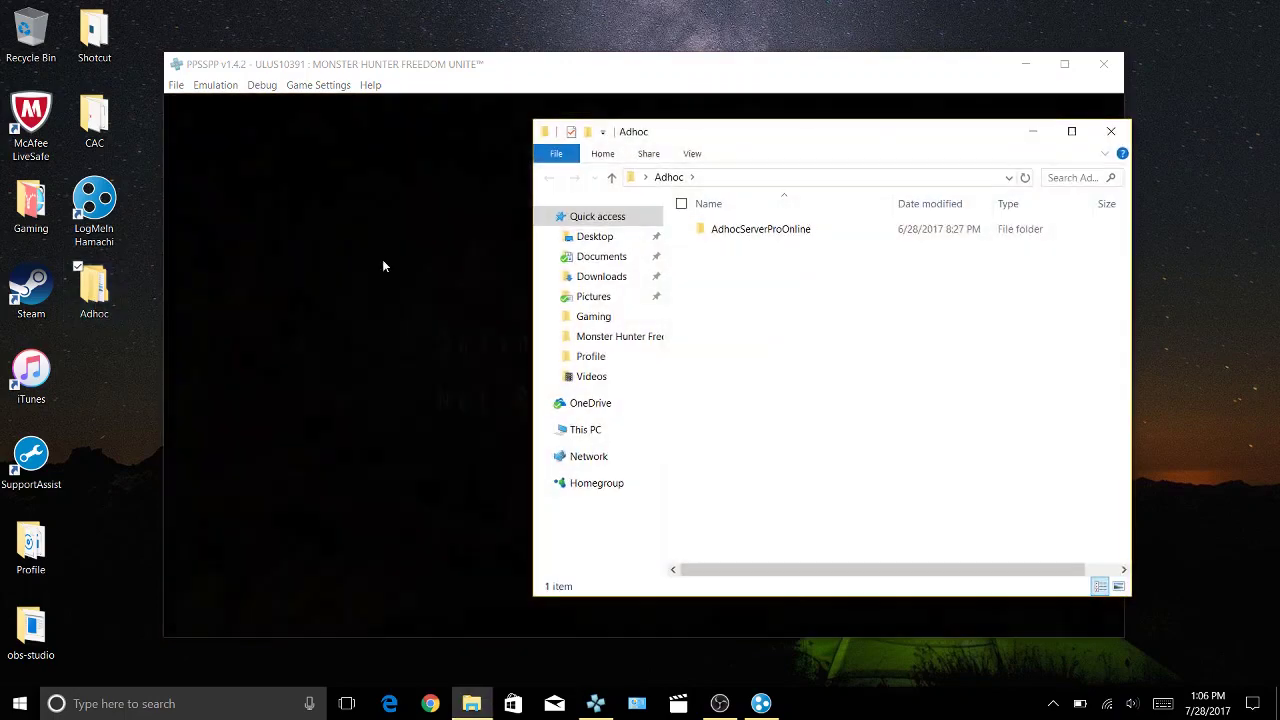
double_click(762, 231)
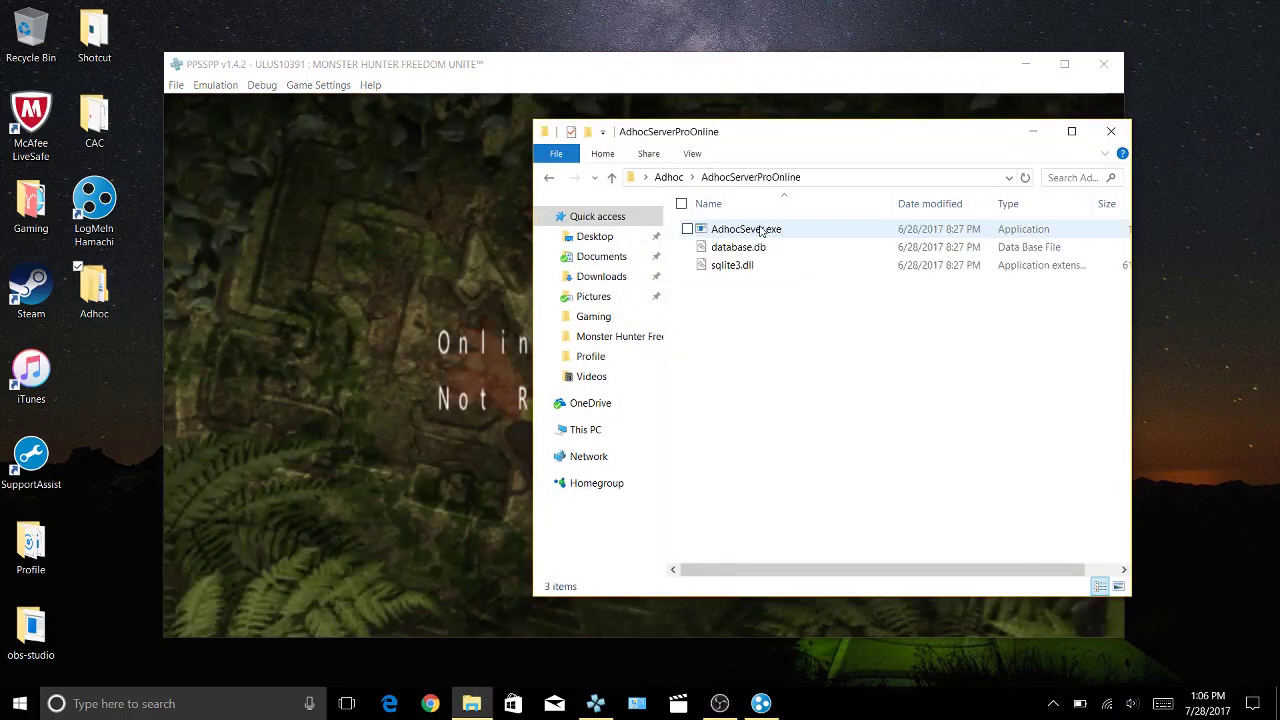
double_click(763, 230)
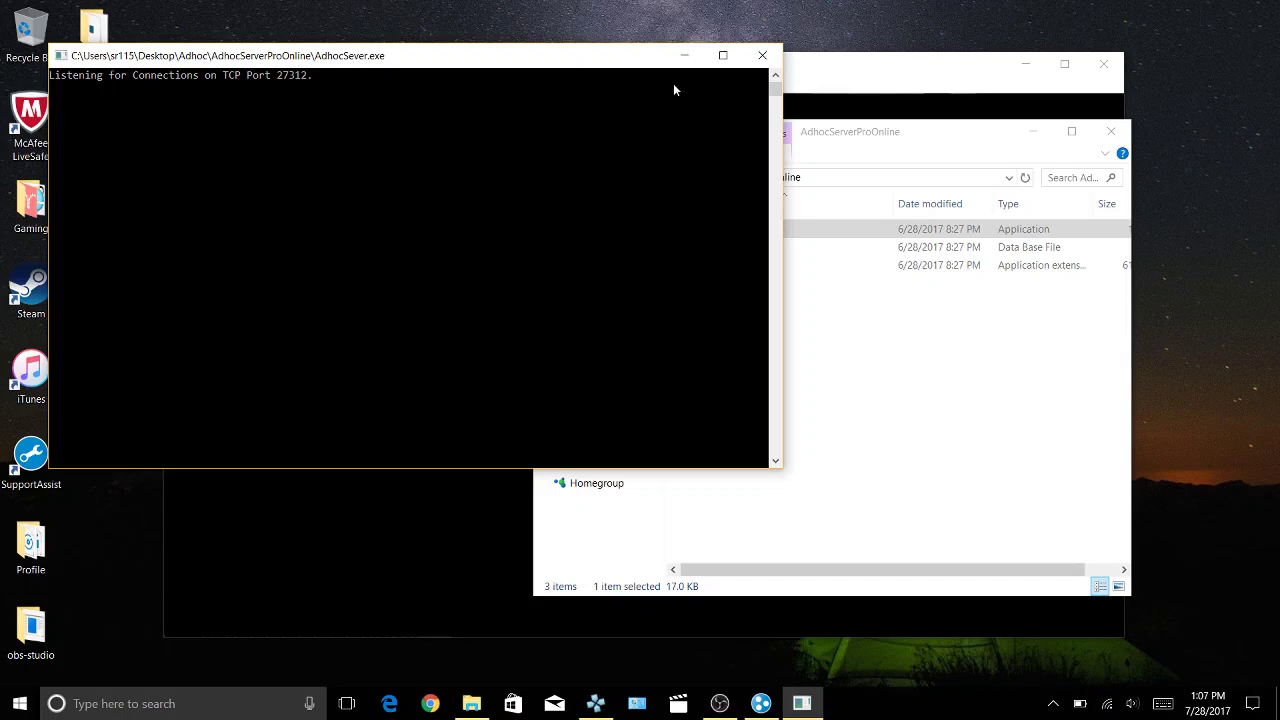
click(684, 55)
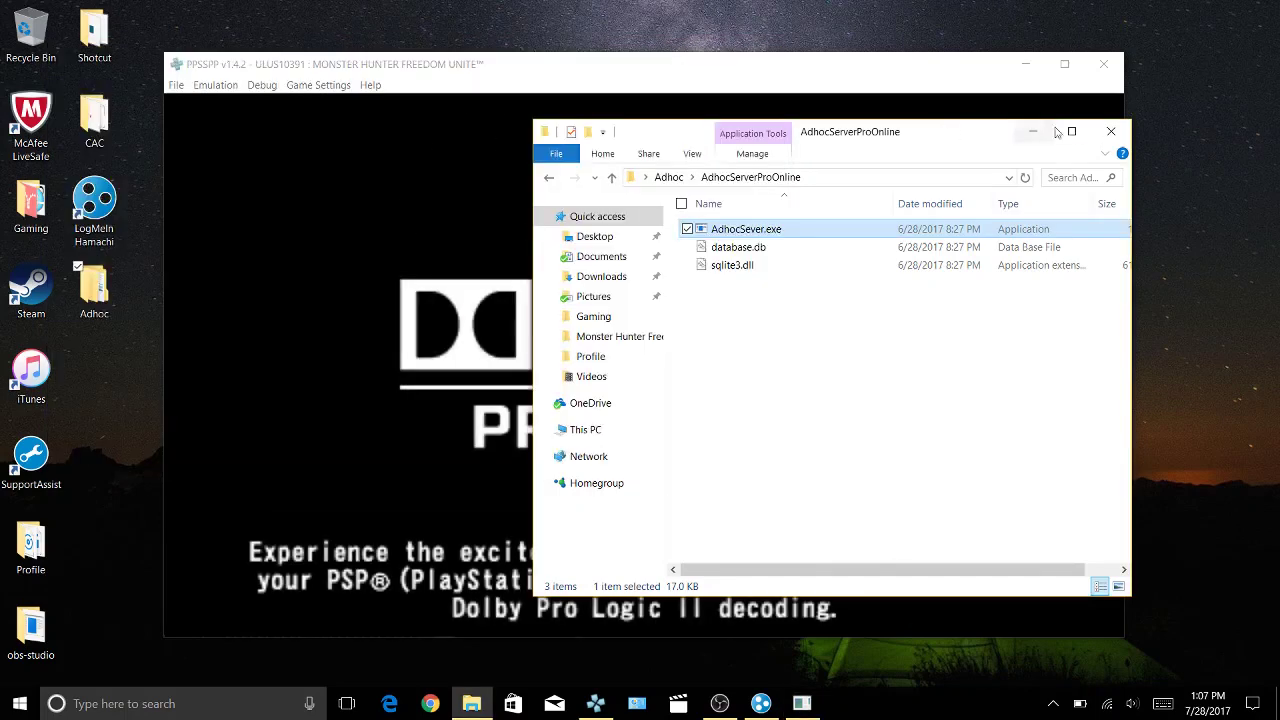
click(1109, 132)
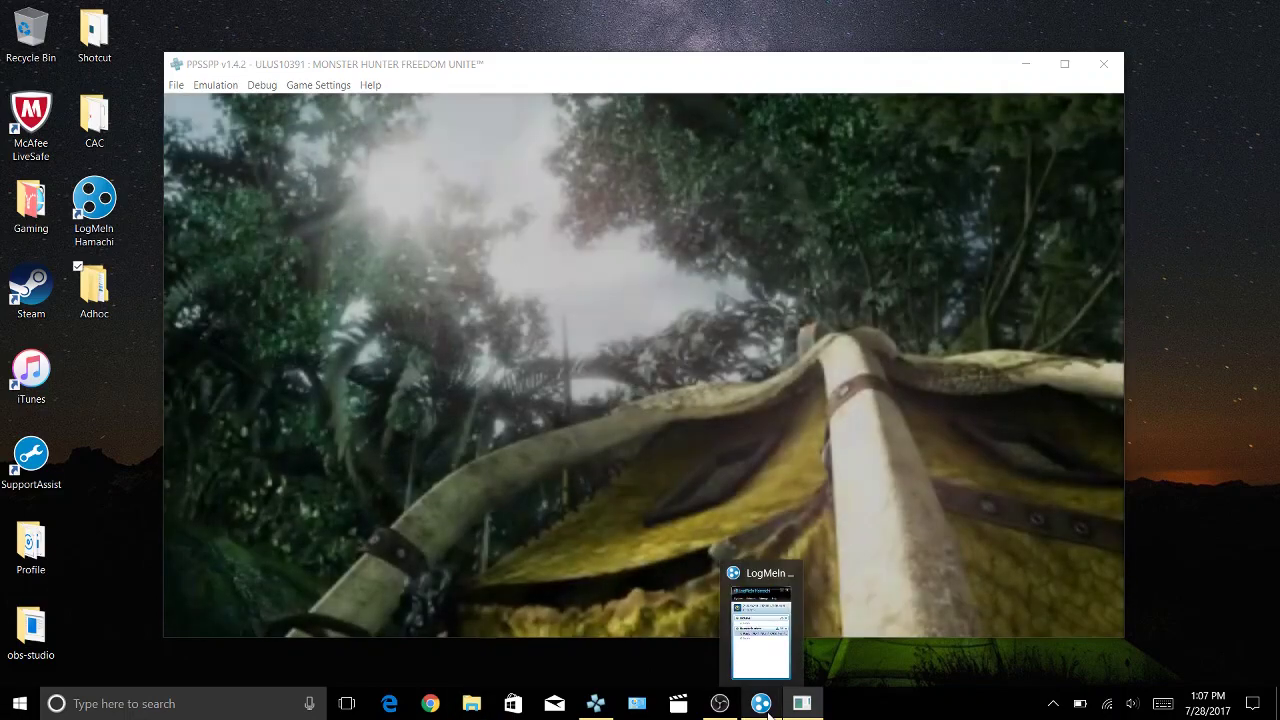
mouse_move(818, 706)
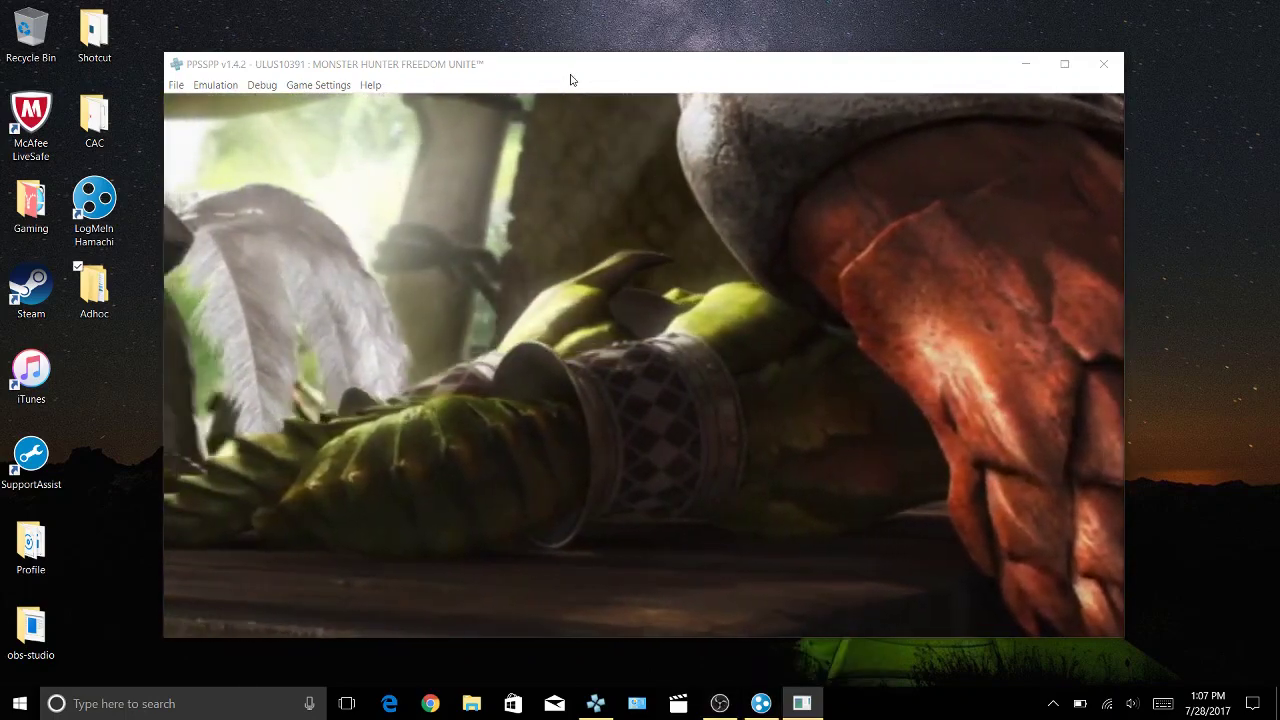
Skip the game's intro, choose Continue, and load the character in slot 1.
key(space)
key(space)
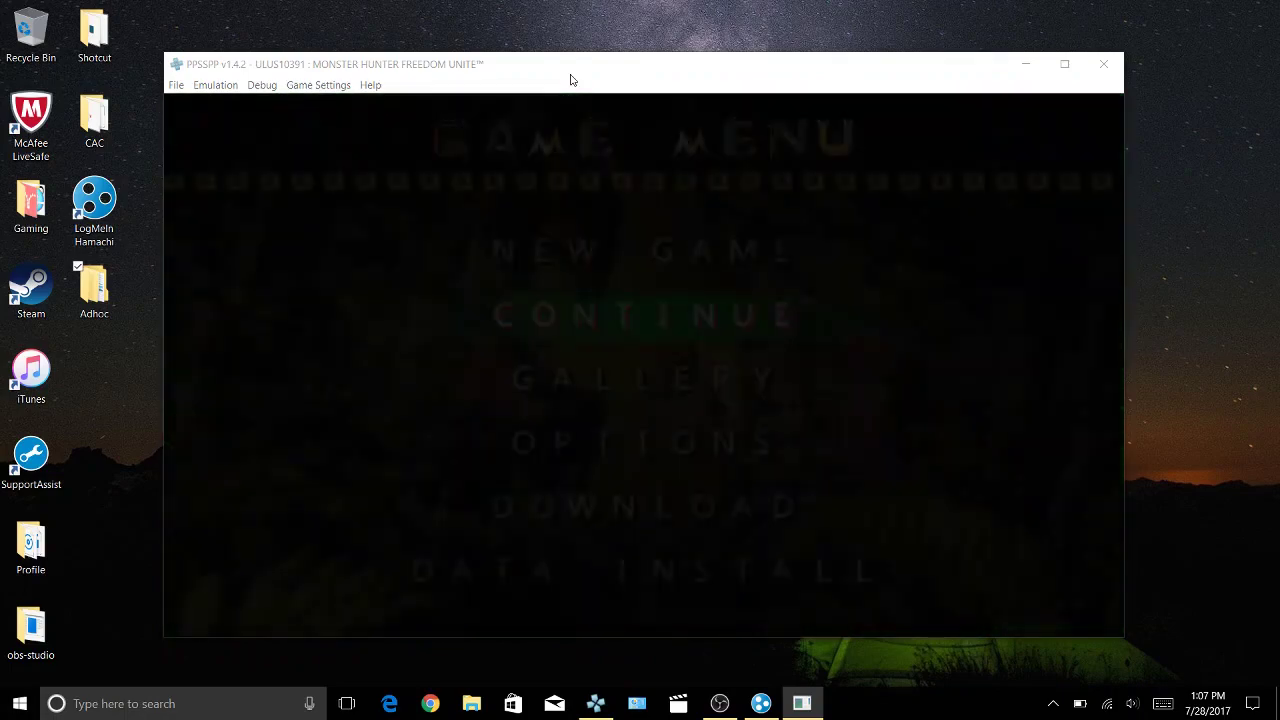
key(x)
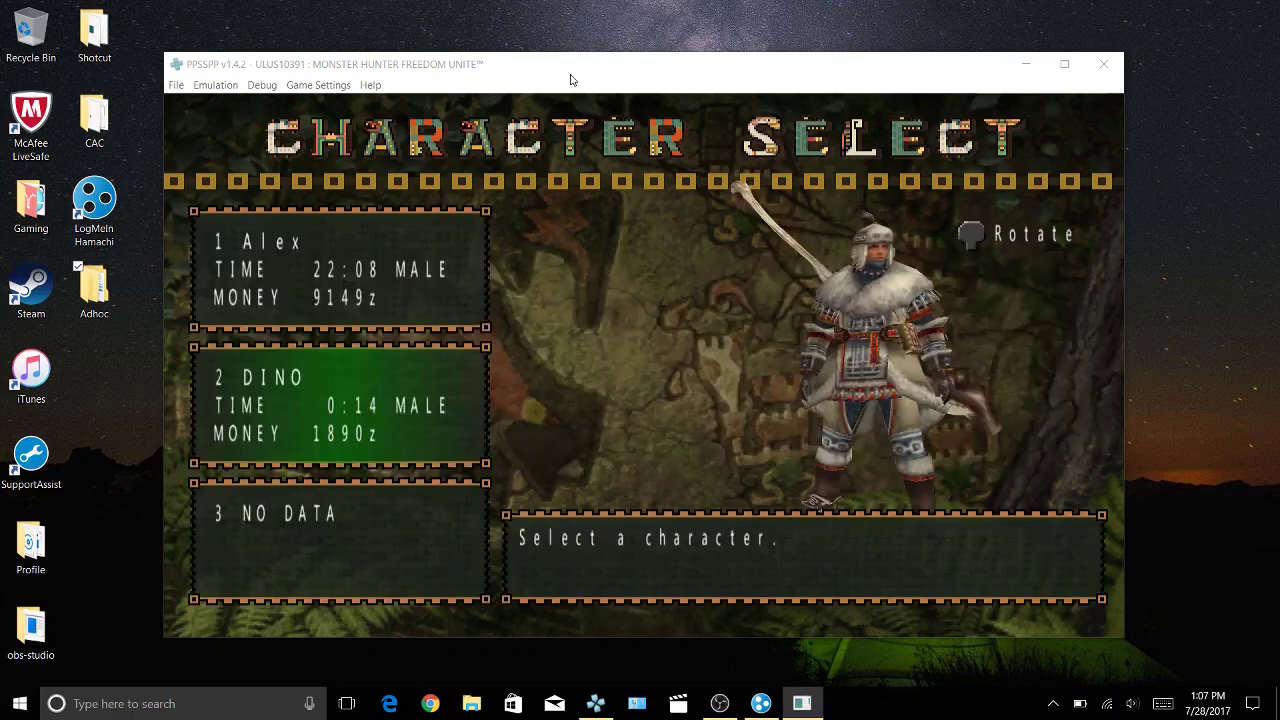
key(Up)
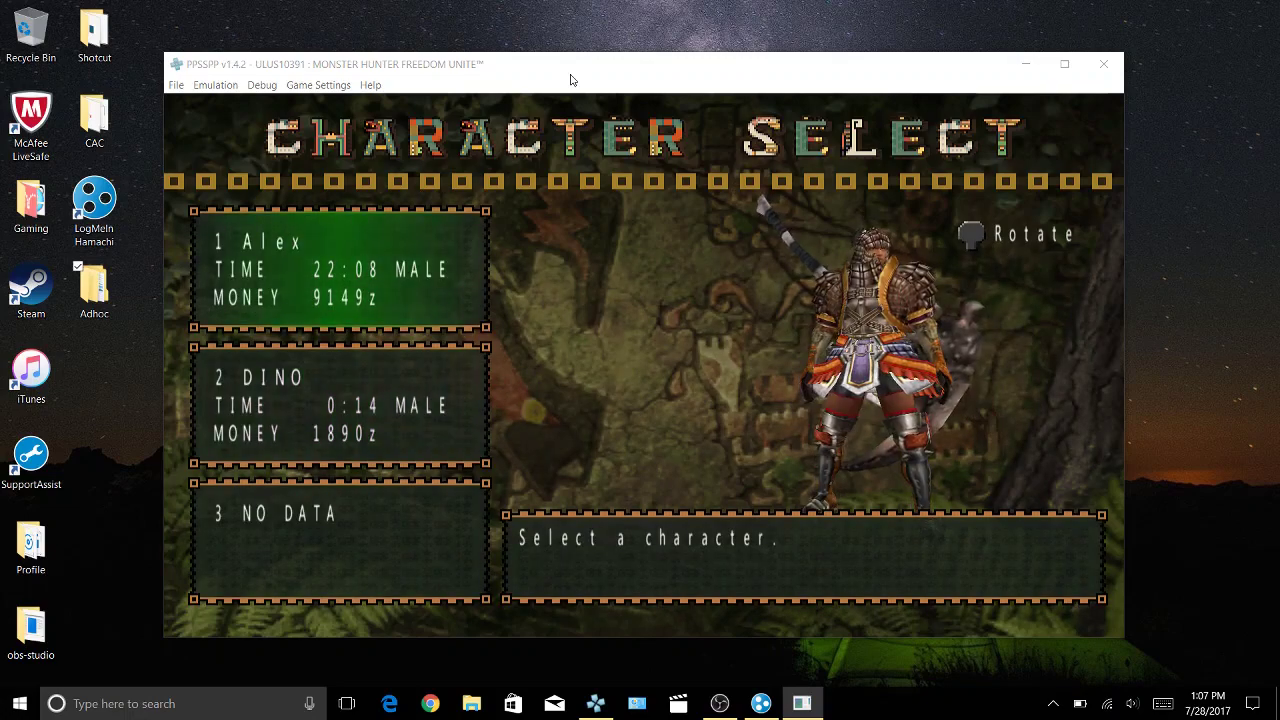
key(z)
key(z)
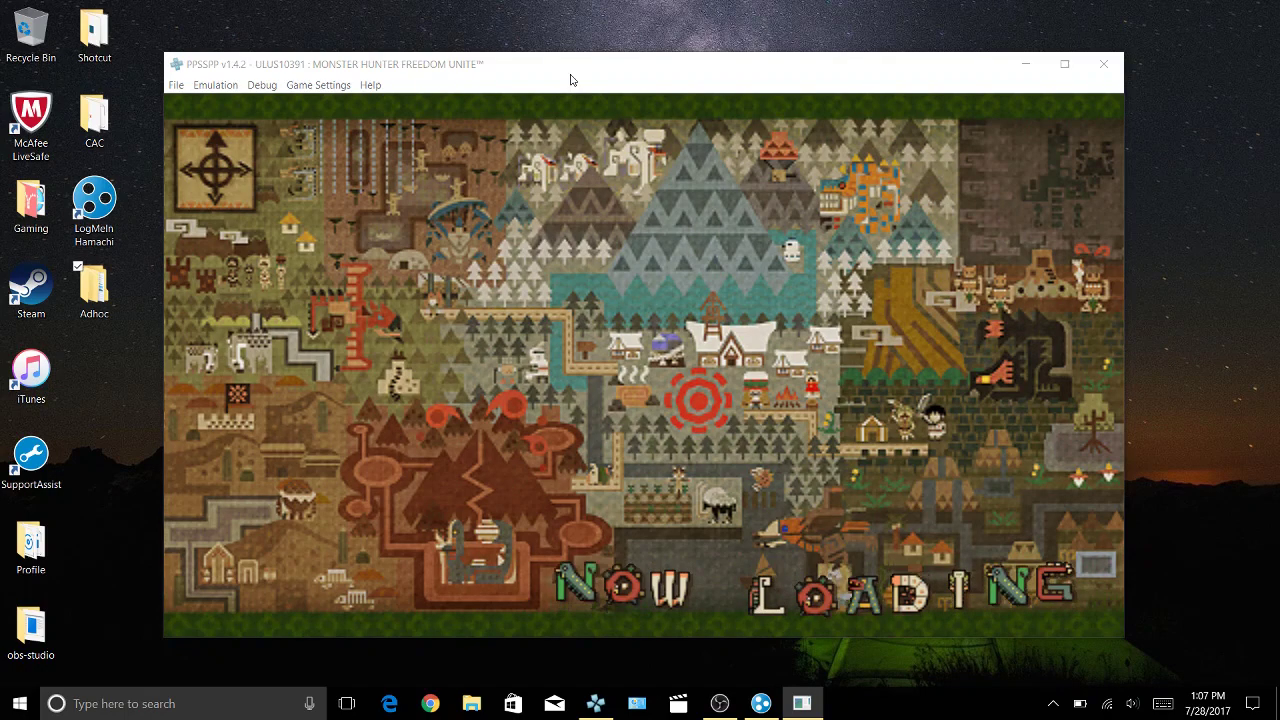
Walk the hunter to the village's gathering hall building and join Gathering Hall 01 in online mode.
click(571, 79)
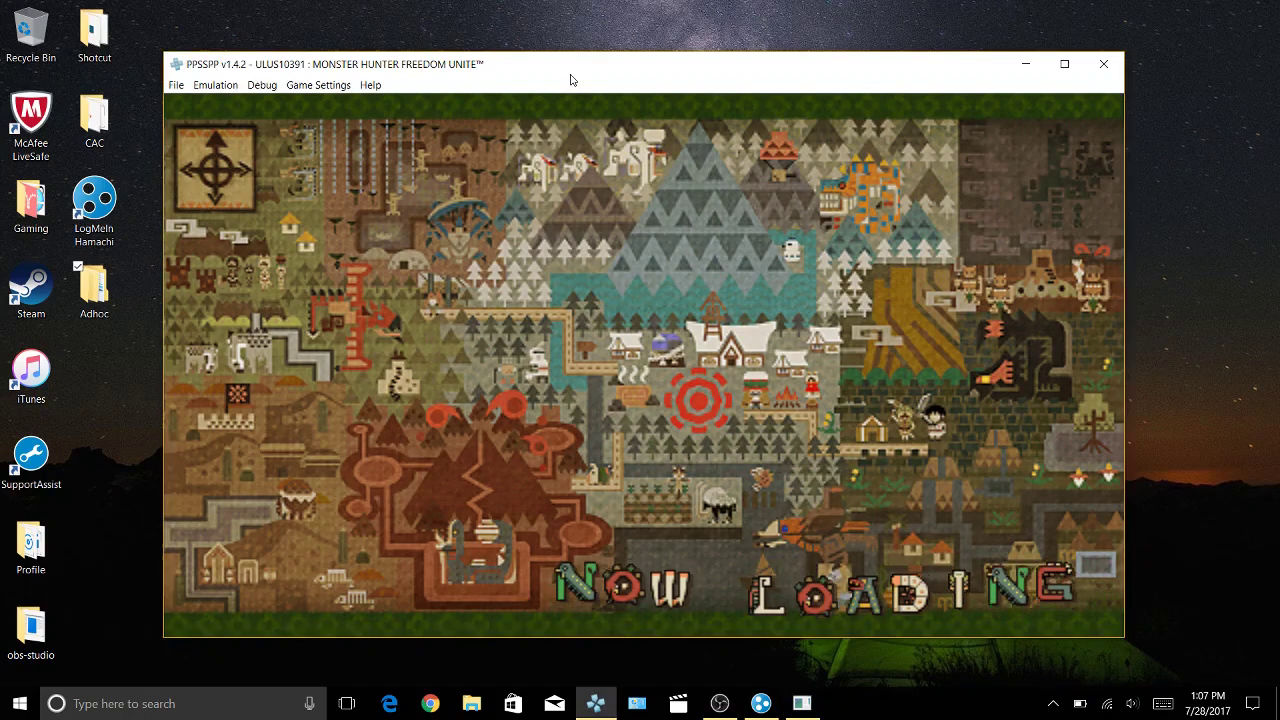
key(i)
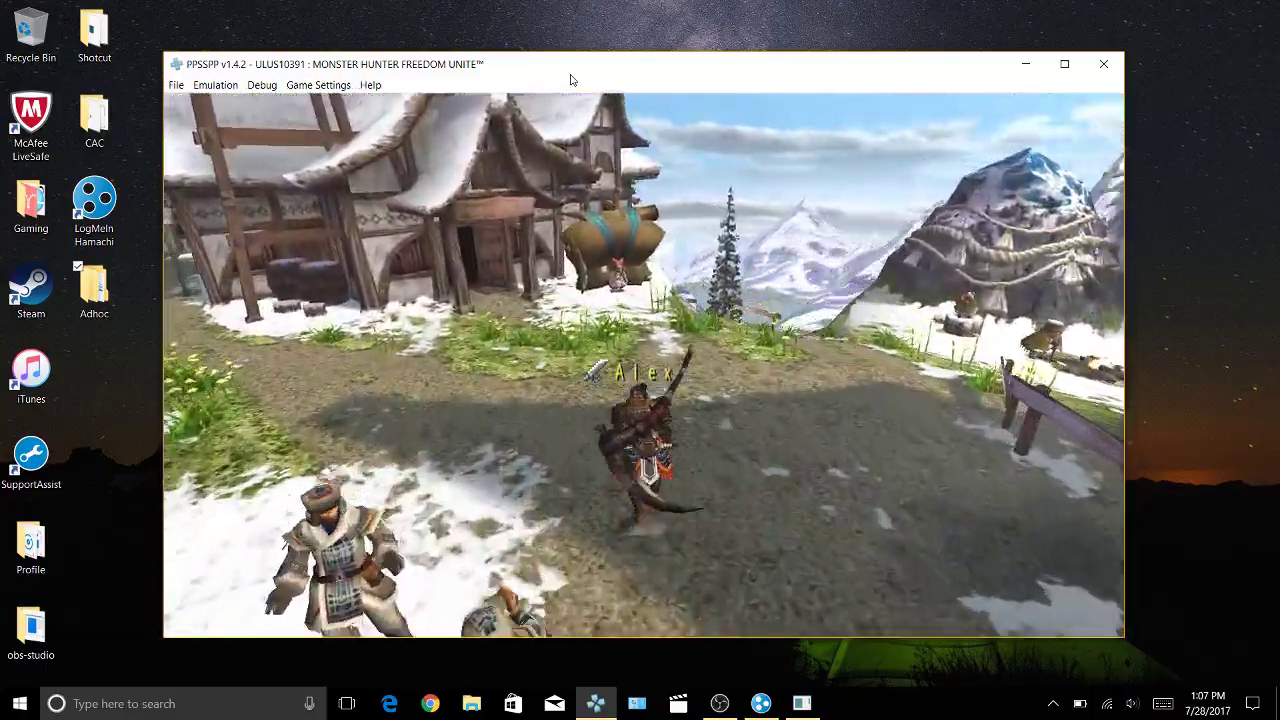
key(j)
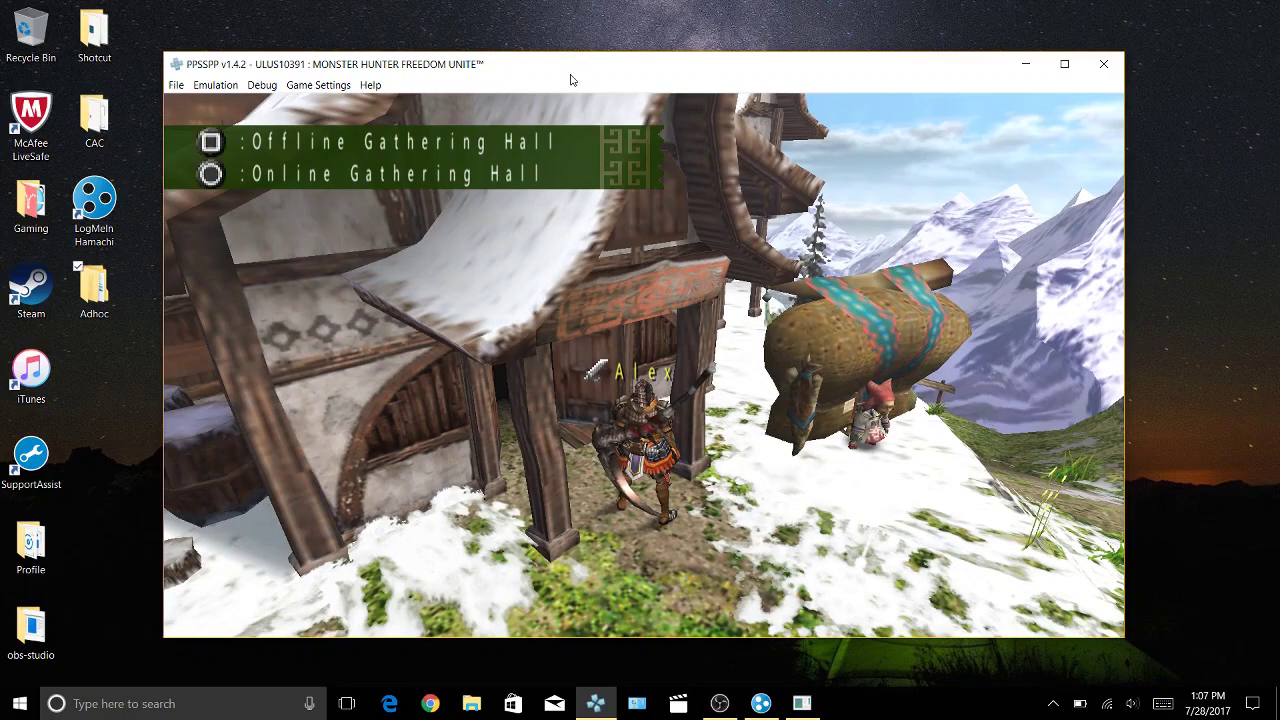
key(x)
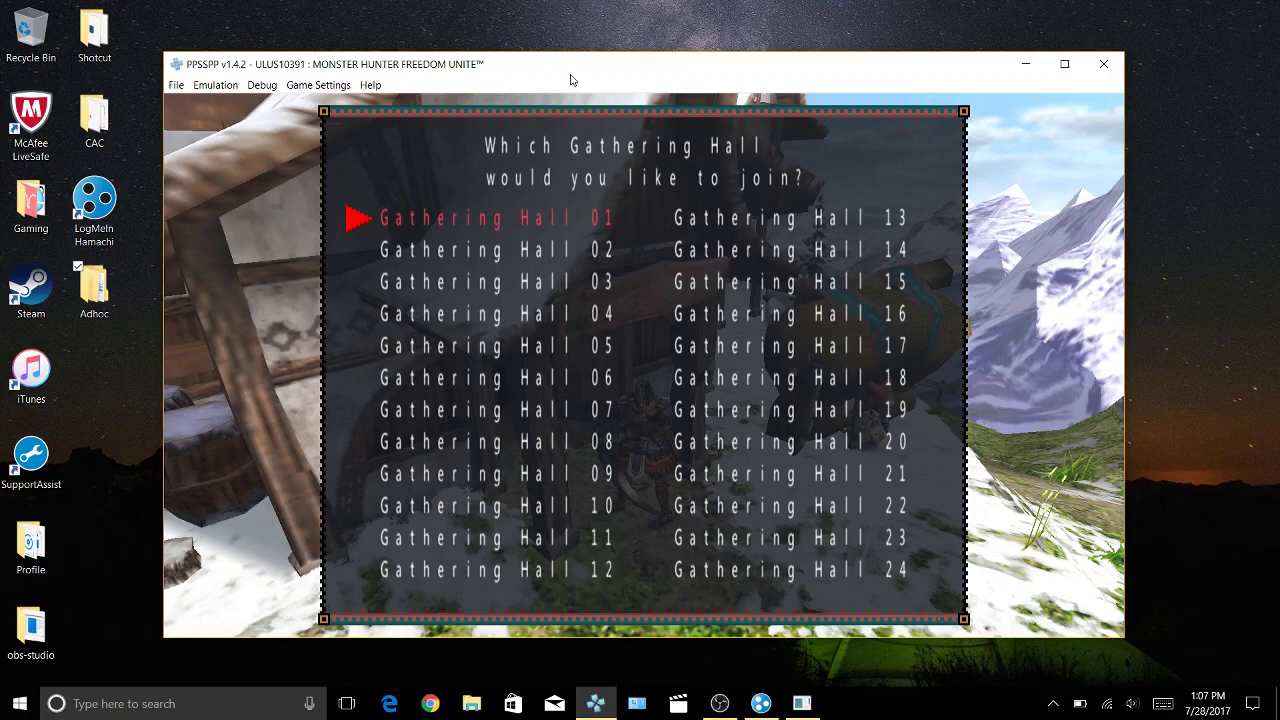
key(x)
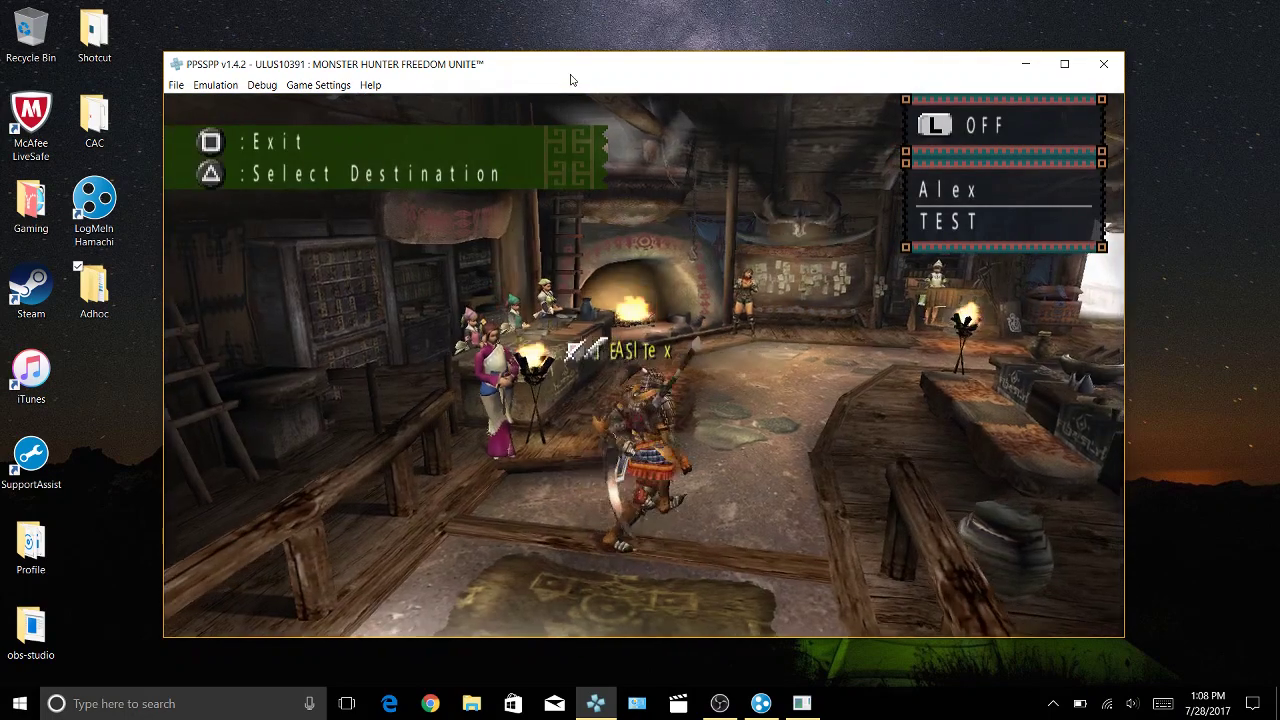
Walk the hunter past the other player to the quest counter and talk to the receptionist.
key(i)
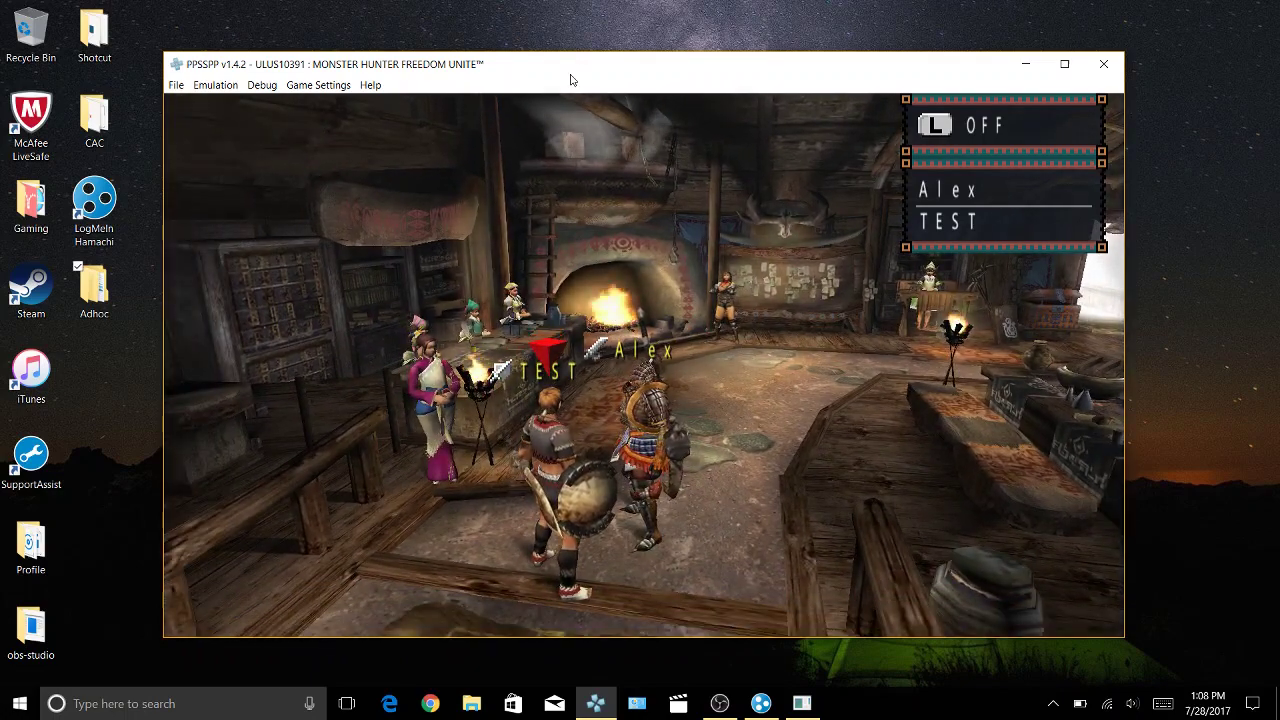
key(i)
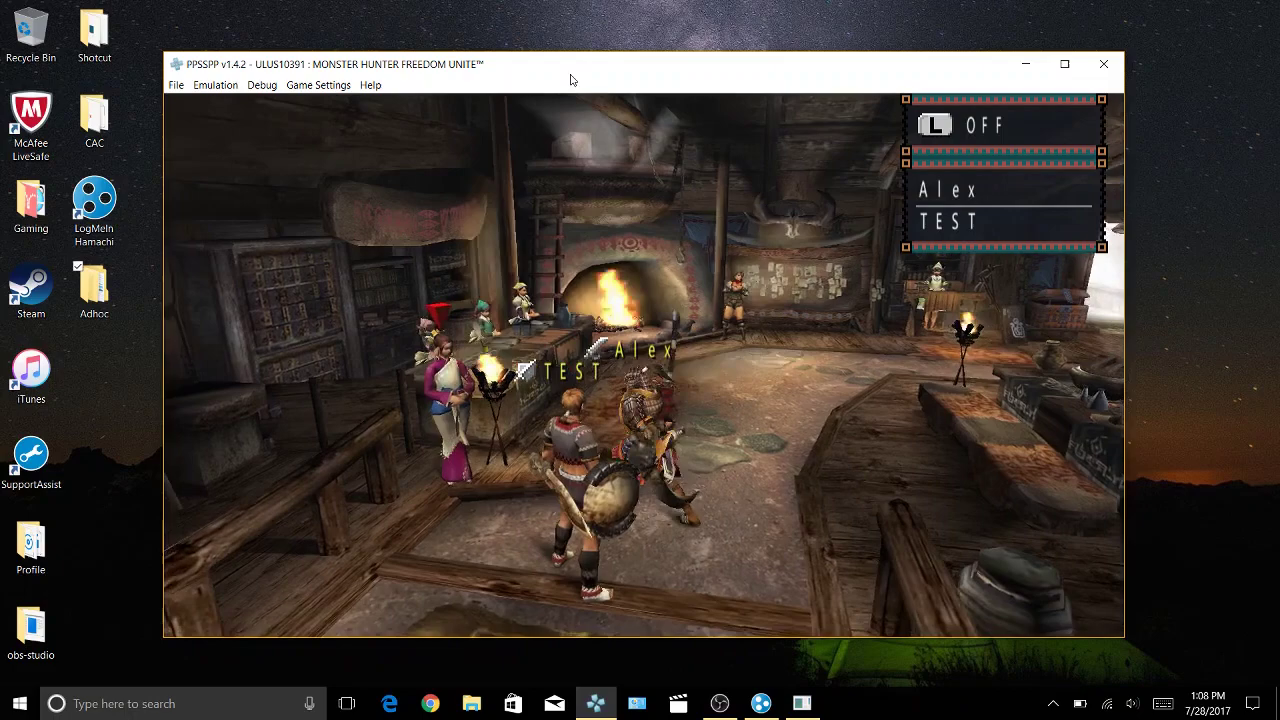
key(k)
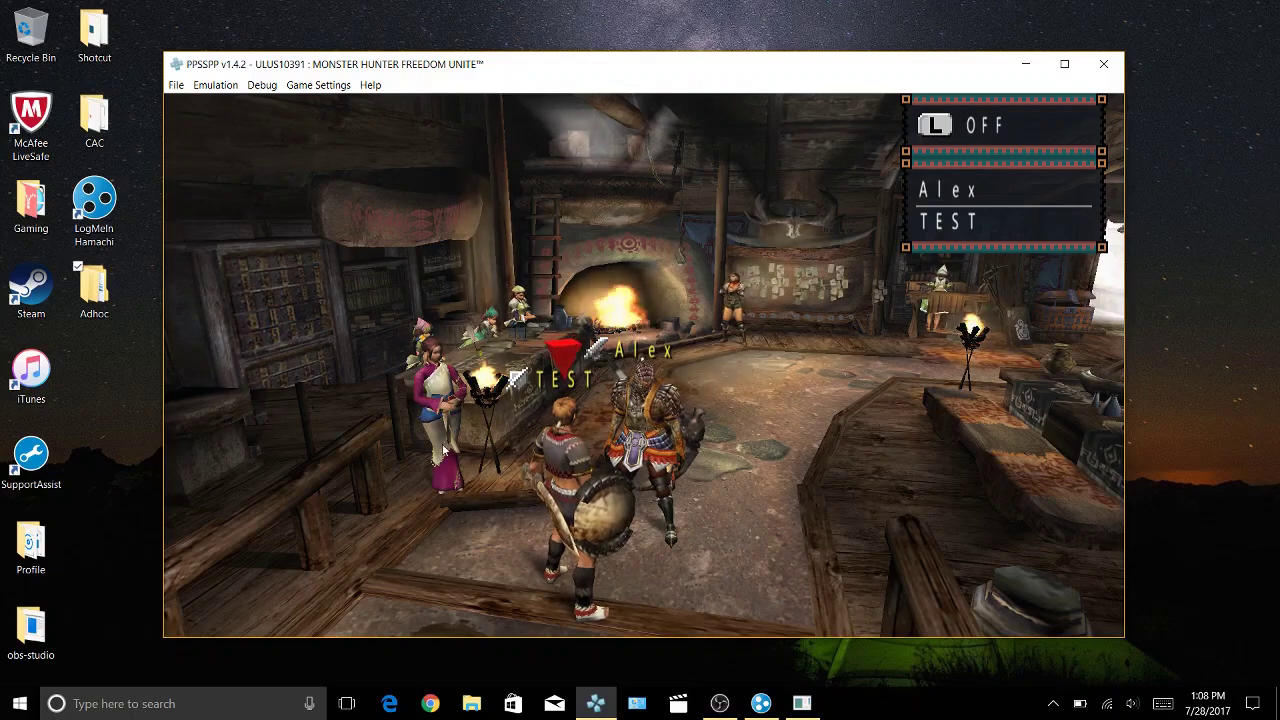
key(j)
key(i)
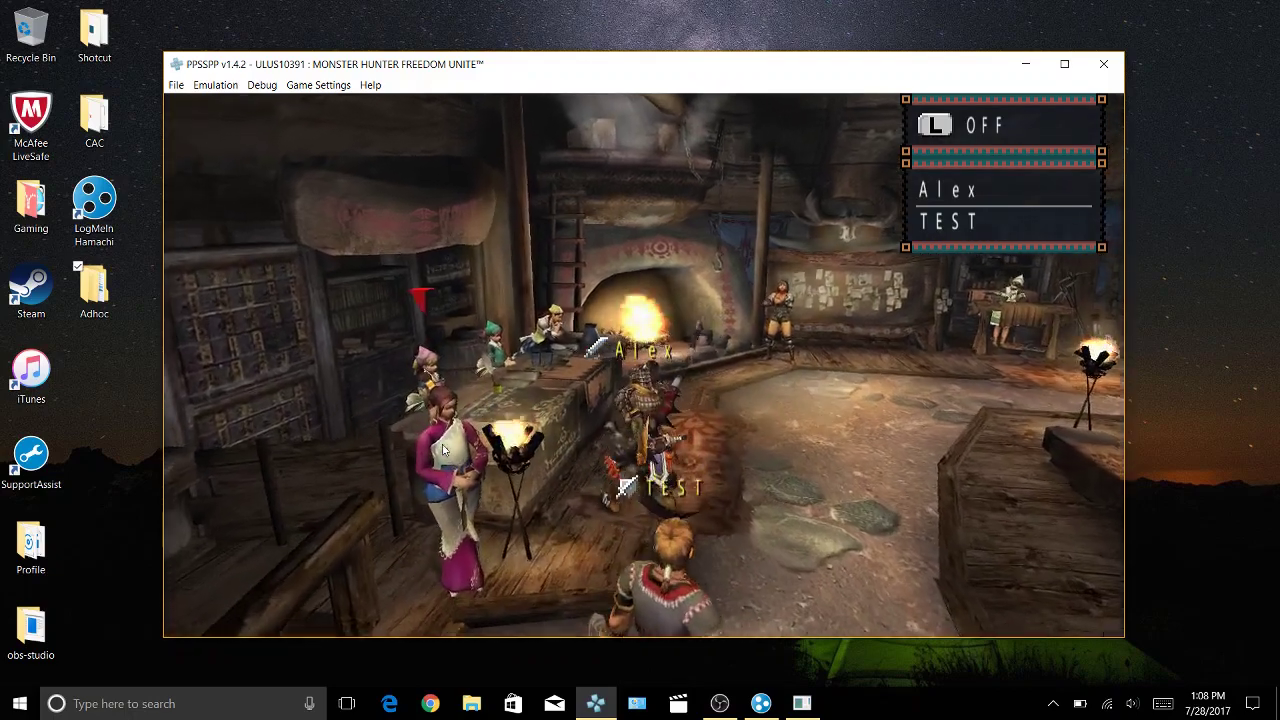
key(x)
key(x)
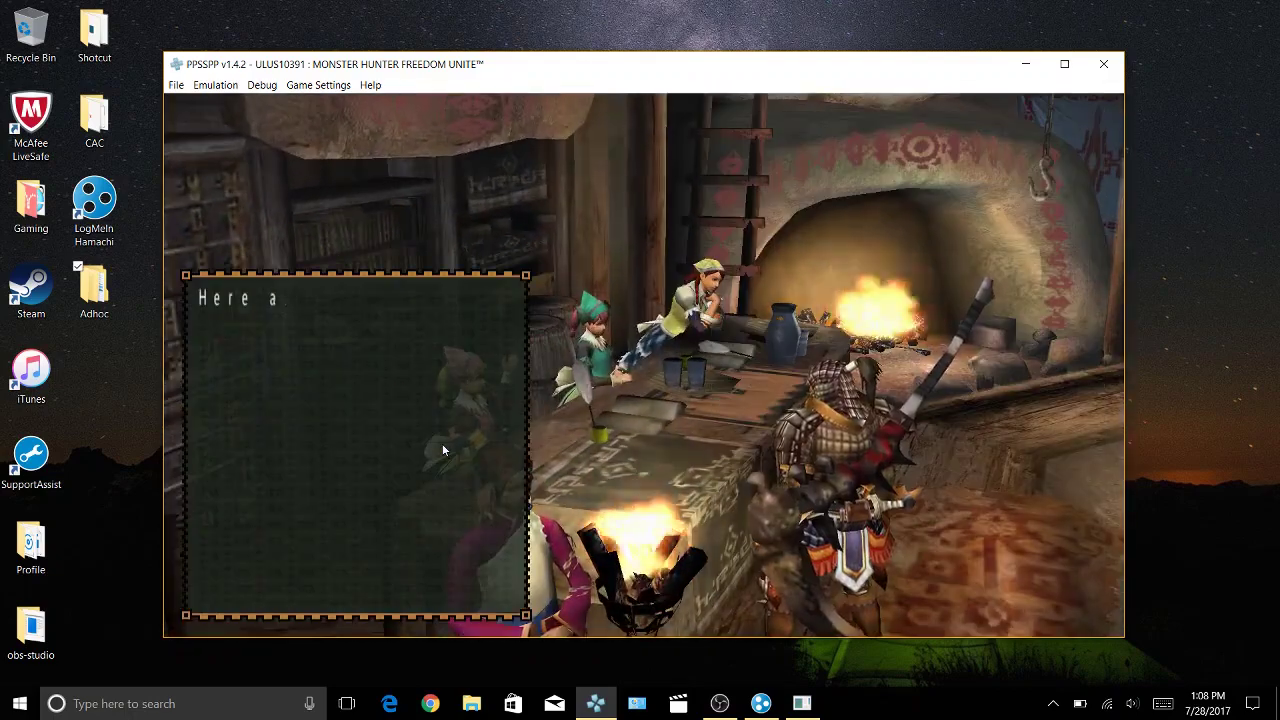
Choose a quest at the counter and post it for 4 players with no password and no recruiting note.
key(x)
key(z)
key(i)
key(i)
key(x)
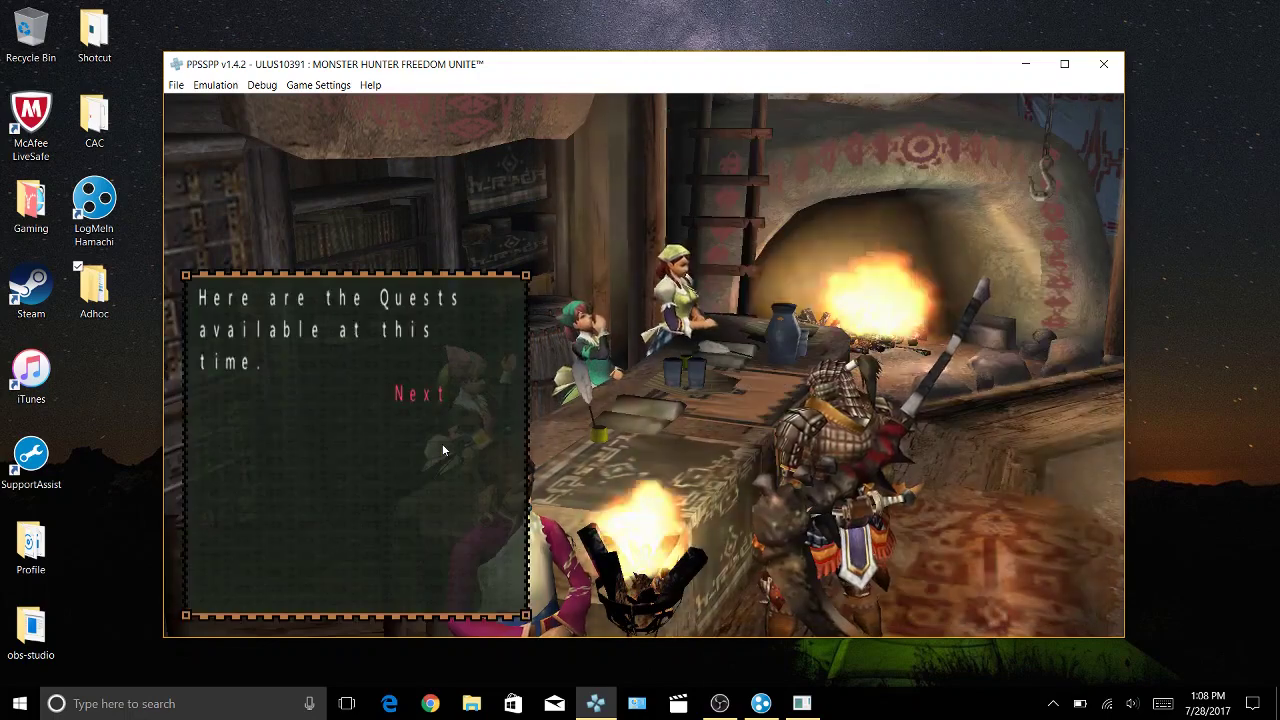
key(x)
key(x)
key(x)
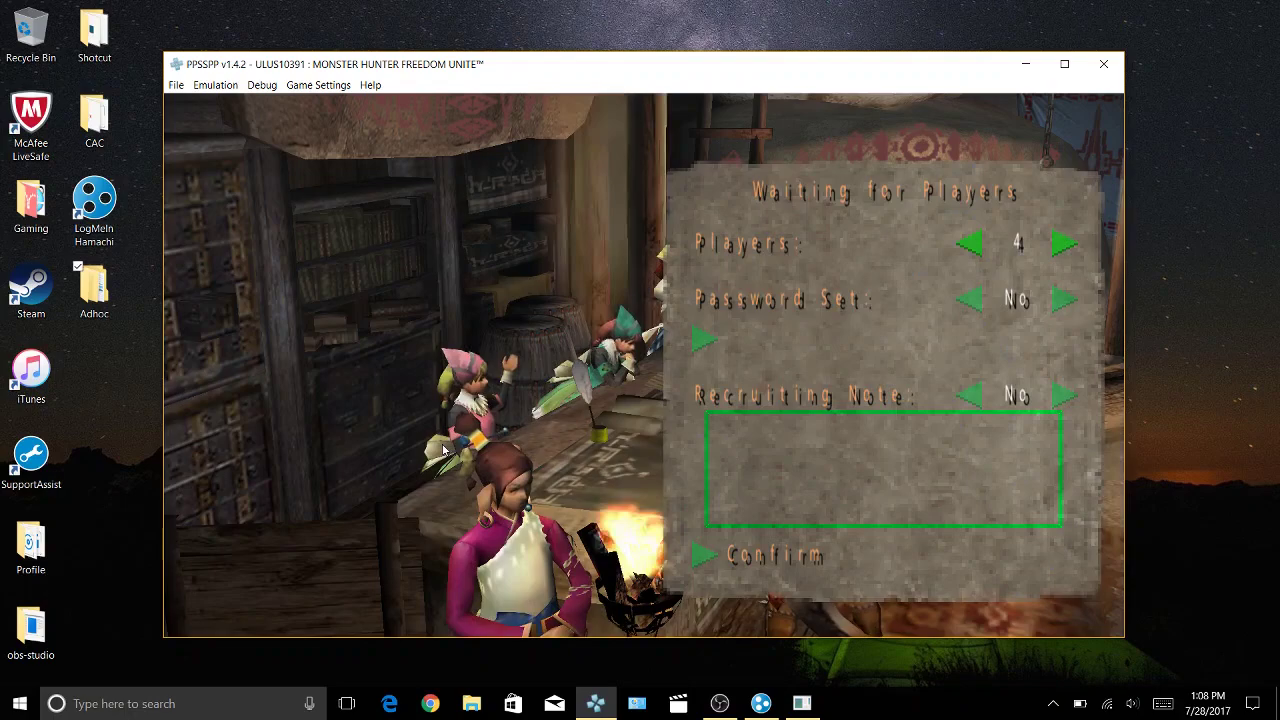
key(x)
key(x)
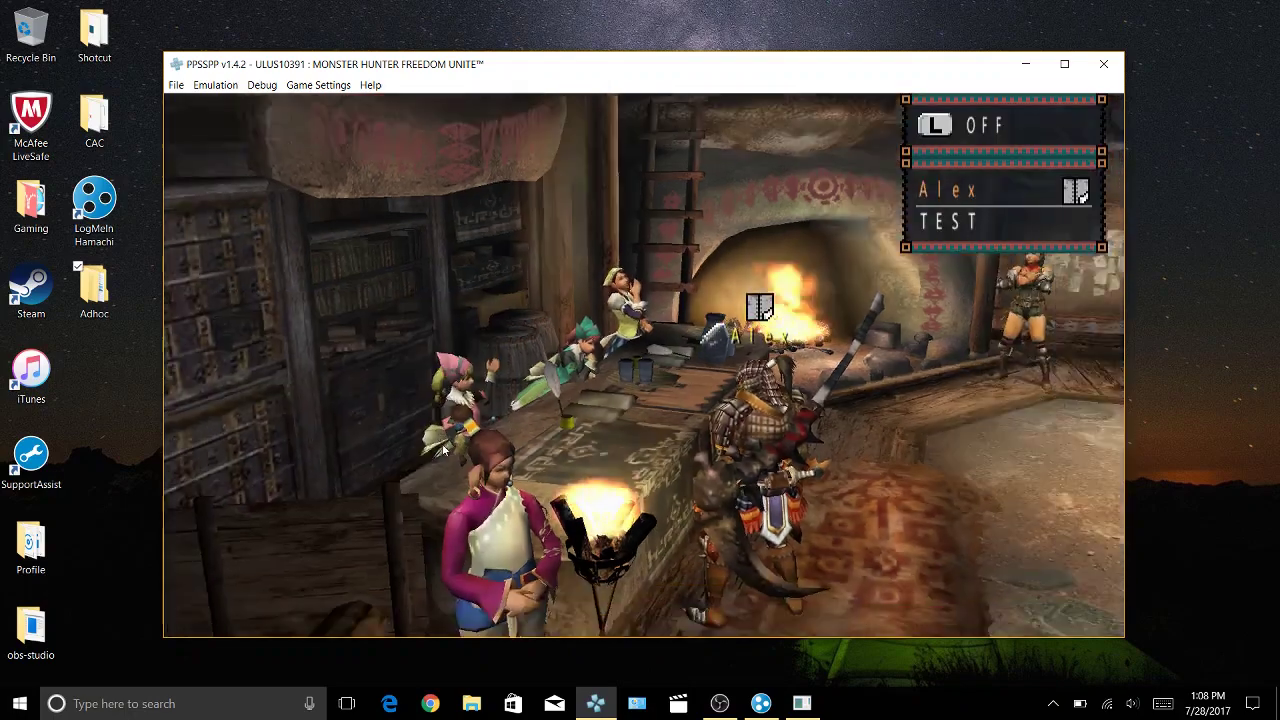
Walk the hunter from the quest counter to the hall's quest departure exit.
key(l)
key(l)
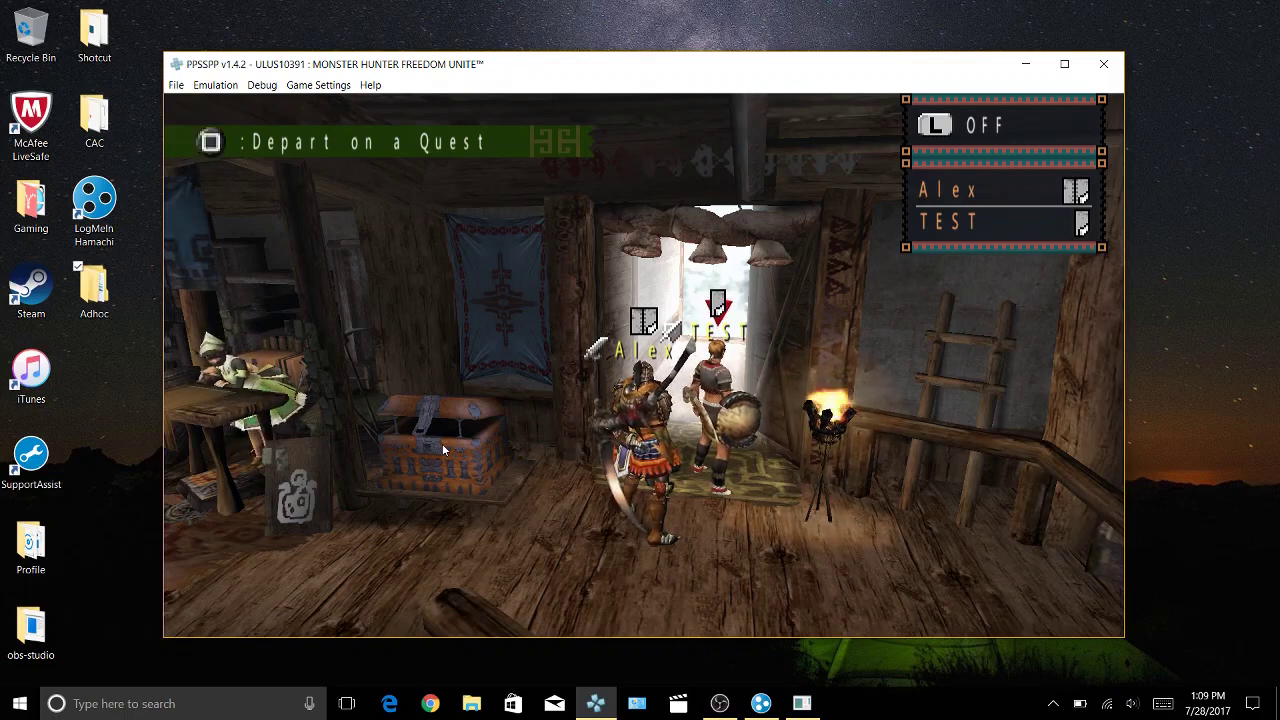
Move the hunter onto the mat at the hall's exit and depart on the posted quest.
key(i)
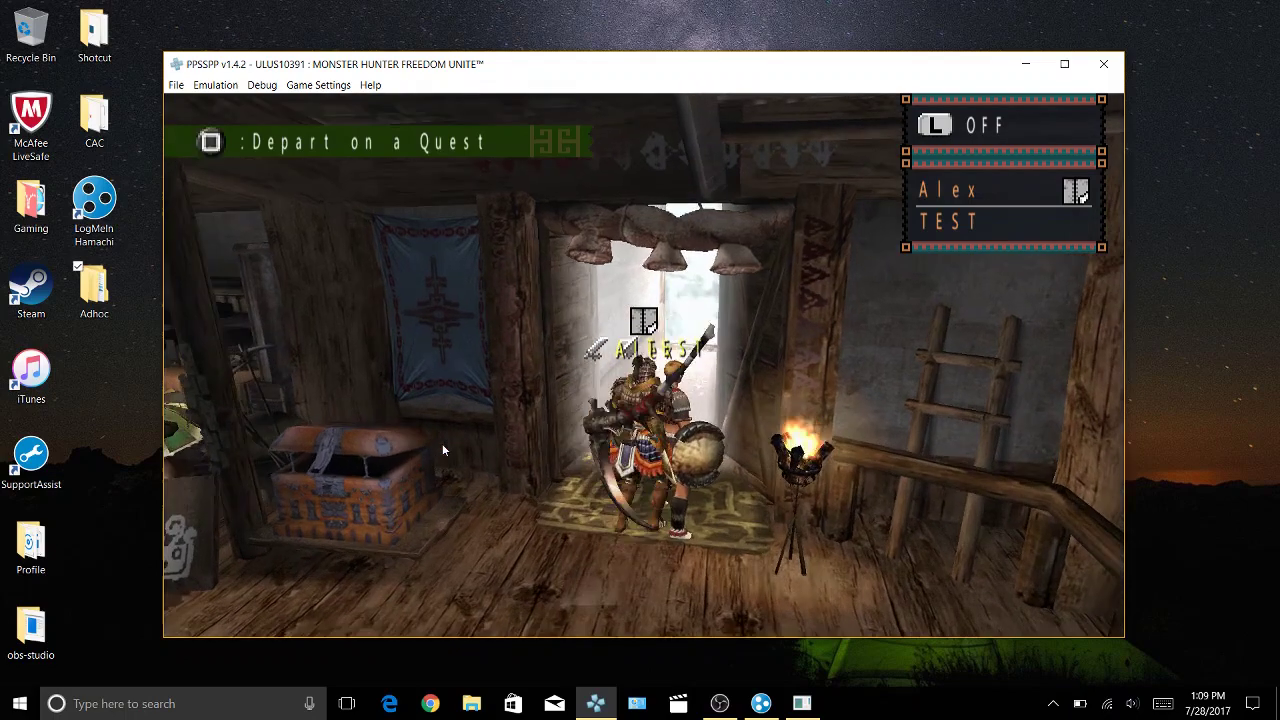
key(a)
key(z)
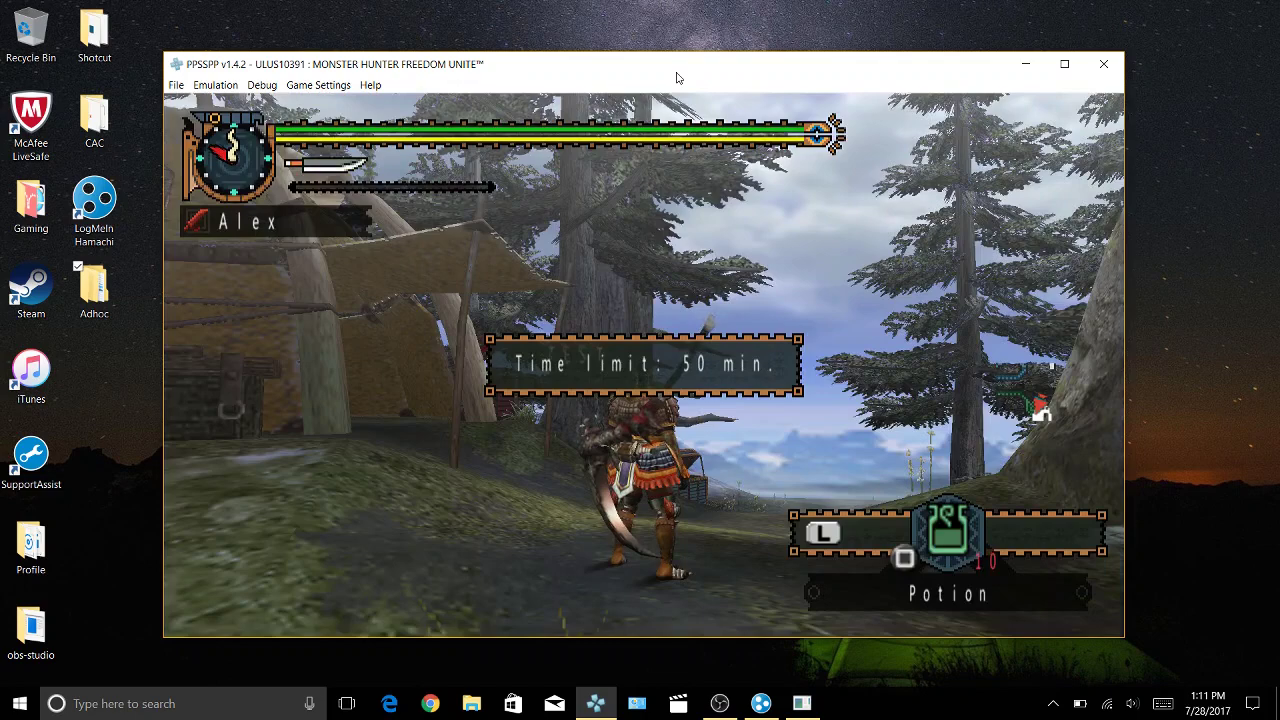
Abandon the current quest from the base camp and save the game on returning to the gathering hall.
key(Right)
key(space)
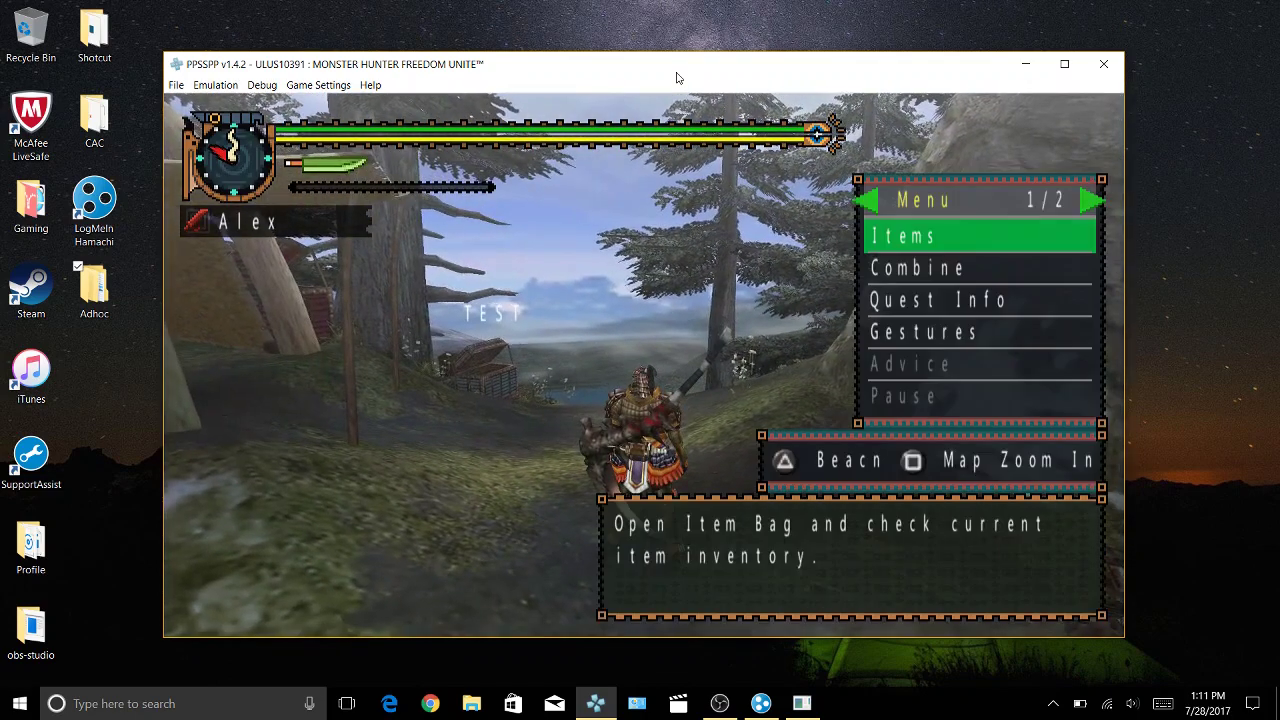
key(Down)
key(Down)
key(Right)
key(Down)
key(Down)
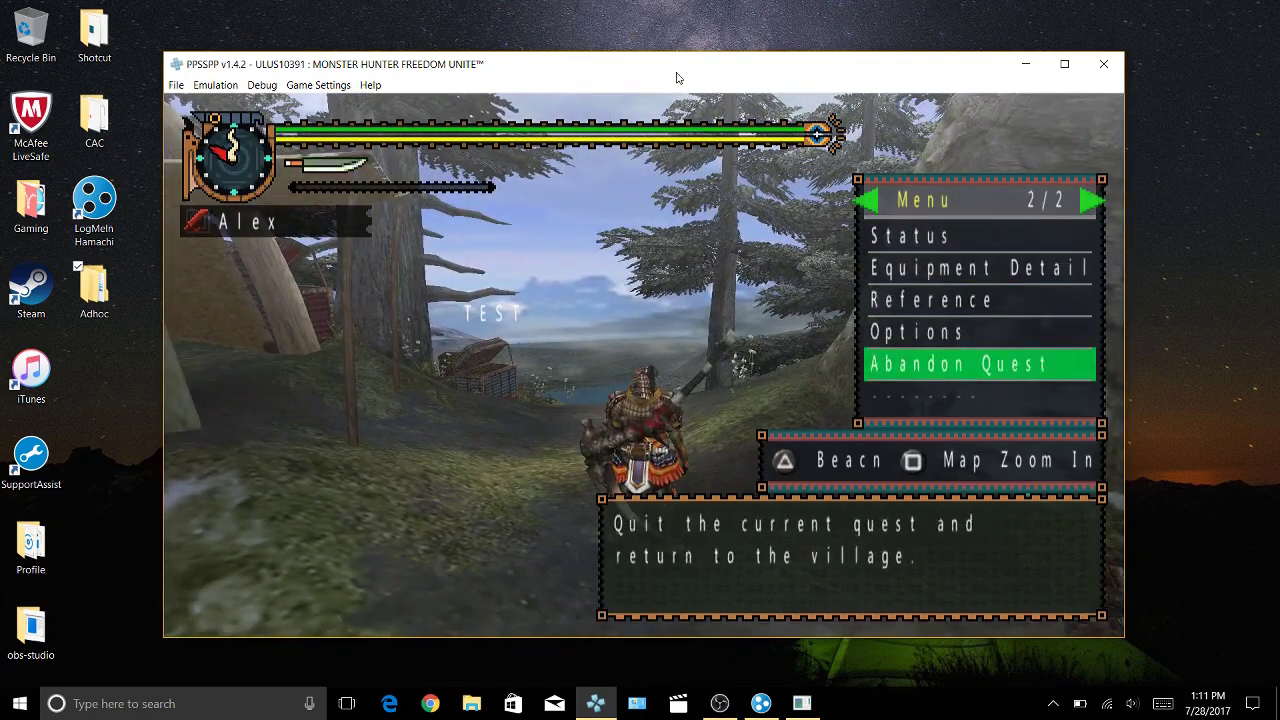
key(x)
key(Left)
key(x)
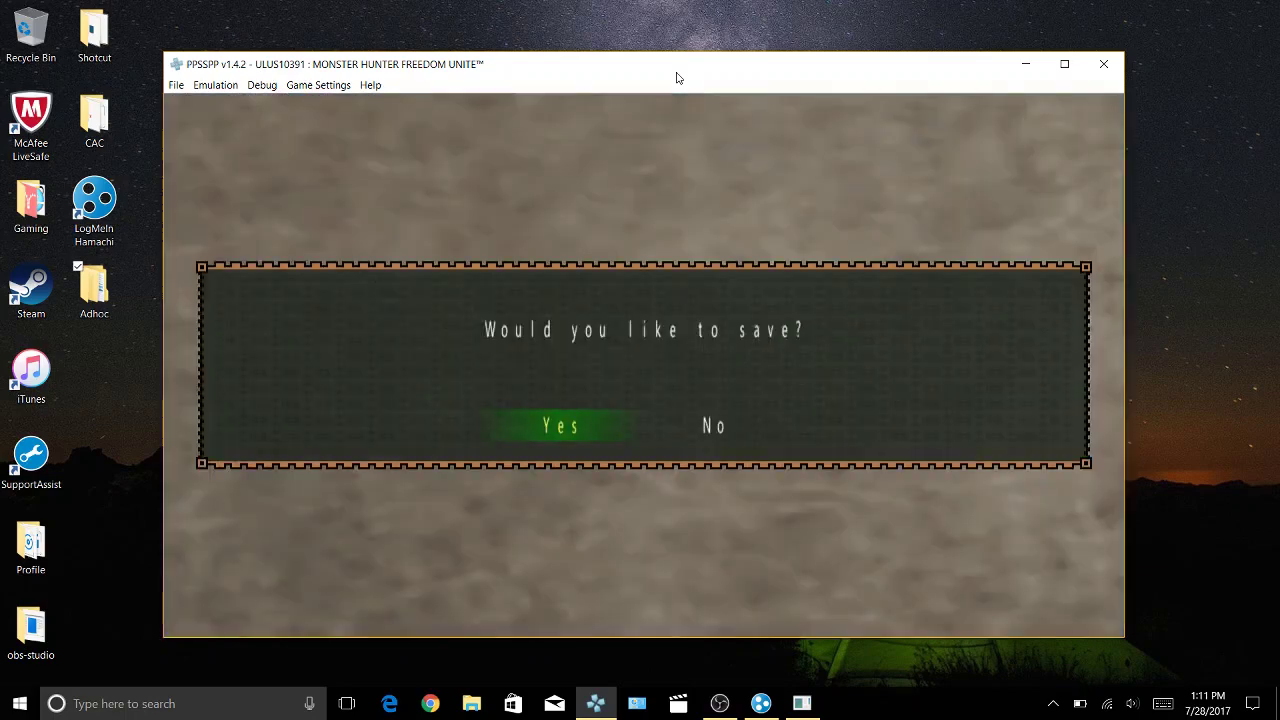
key(x)
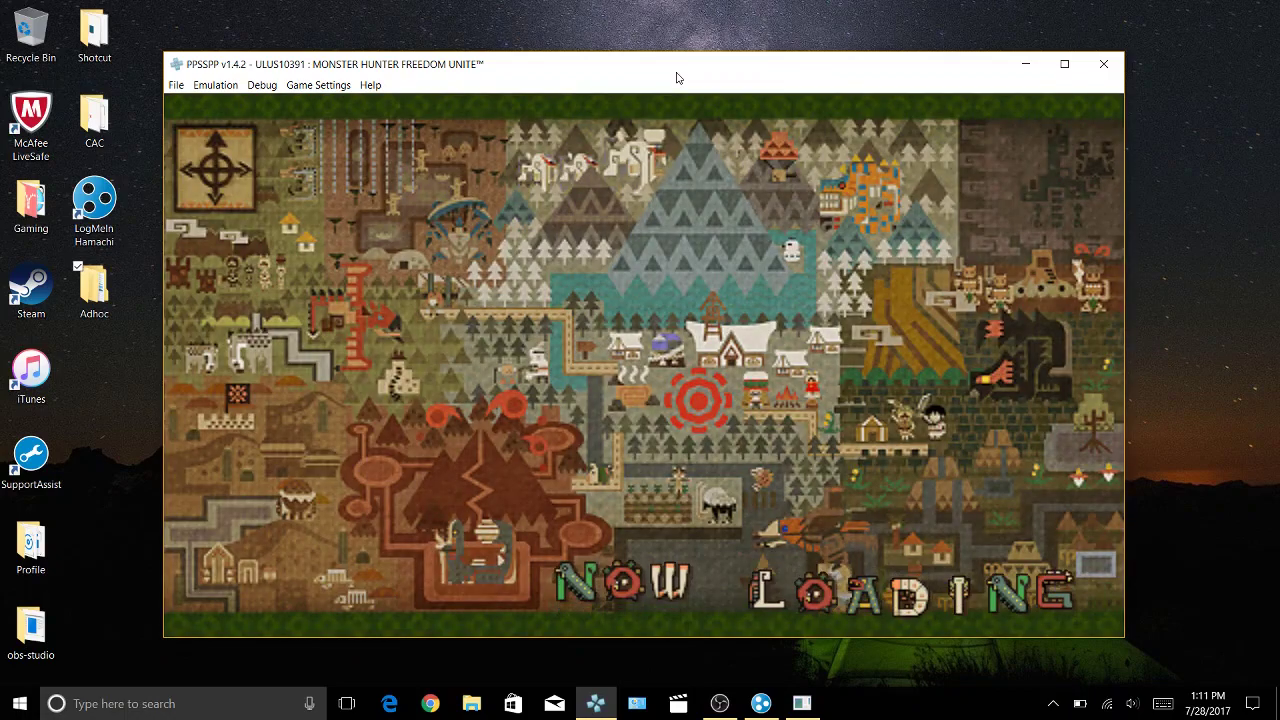
Walk the hunter from the hall entrance past the quest counter to the notice board by the fireplace.
key(k)
key(j)
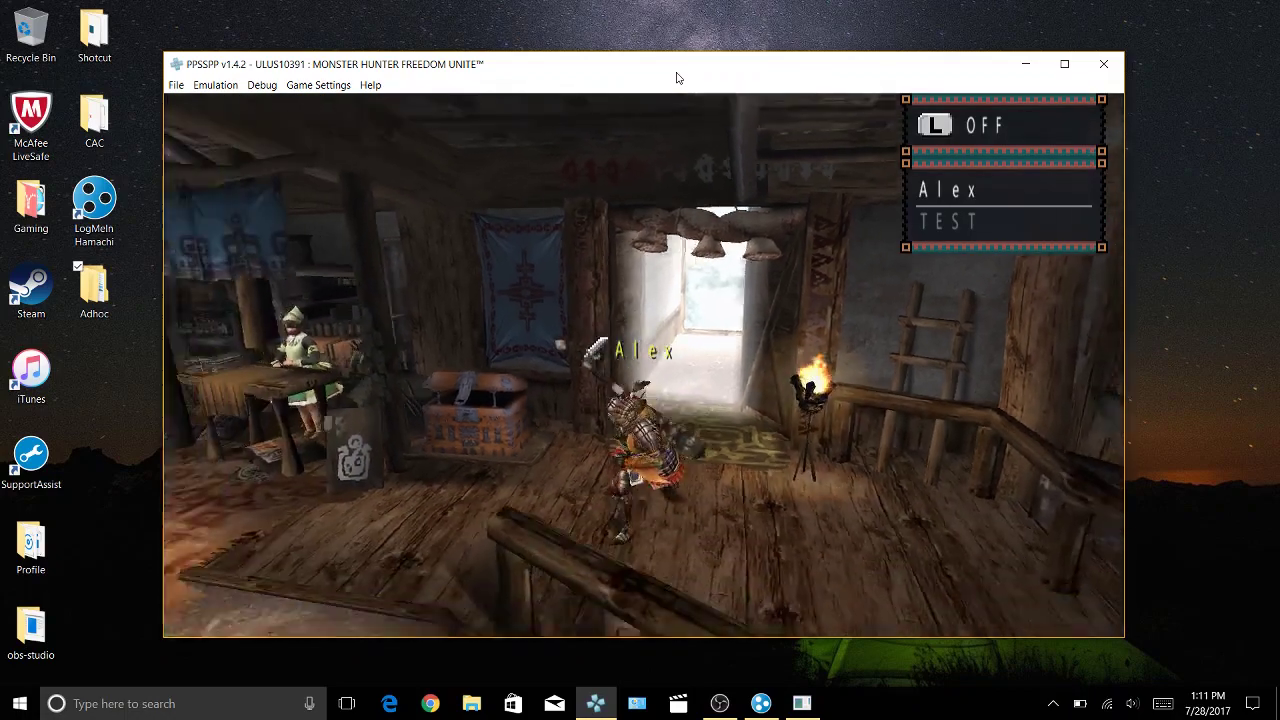
key(Left)
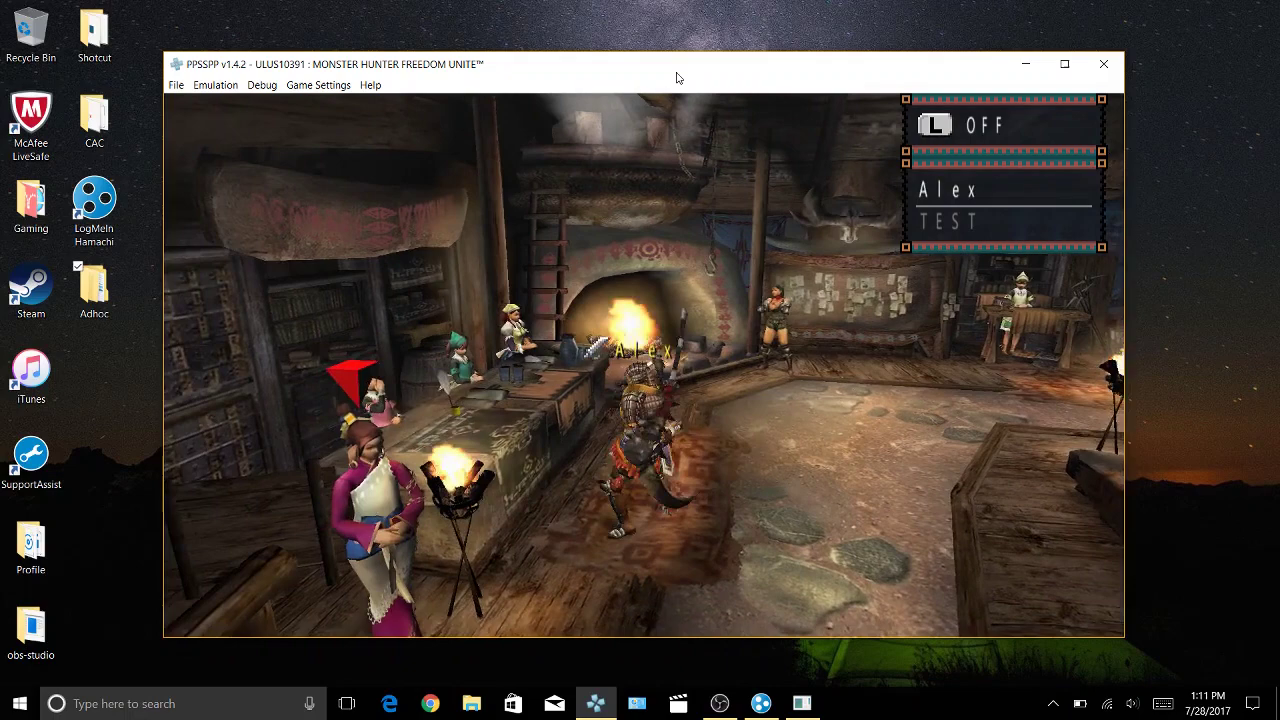
key(k)
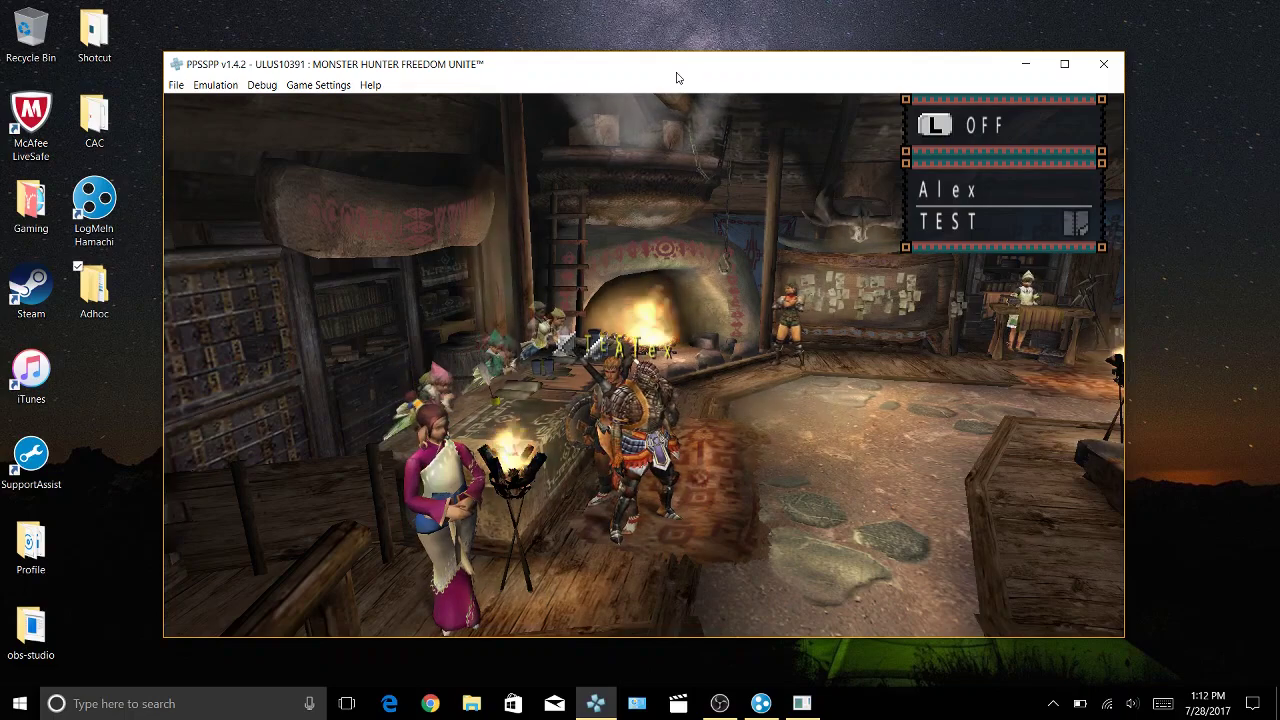
key(l)
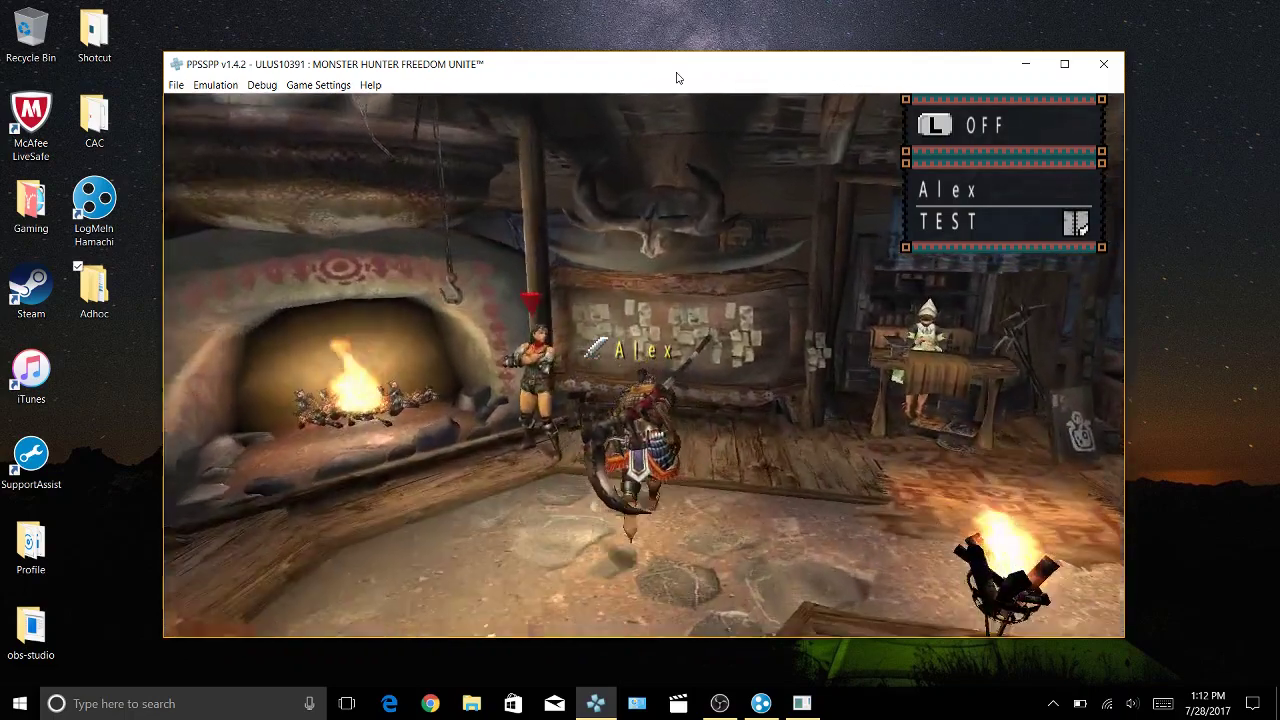
Consult the quest board and join the other player's posted quest, "A True Foe - The Giadrome!".
key(x)
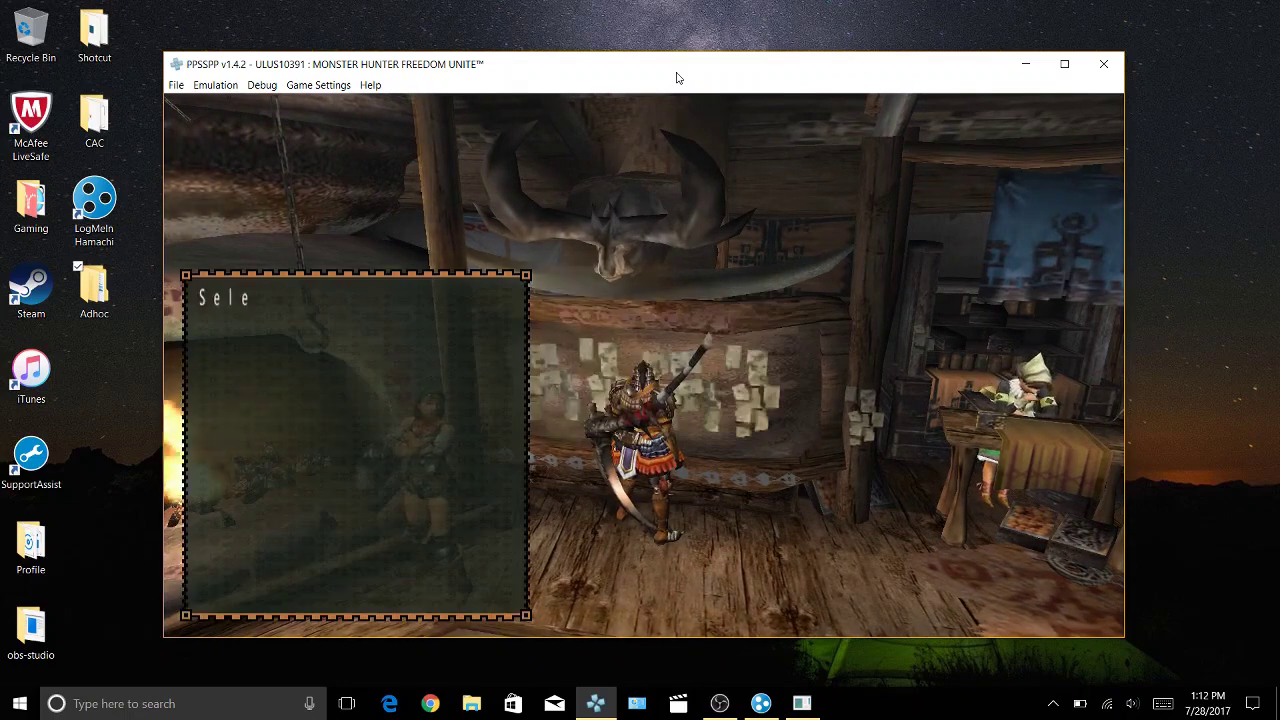
key(x)
key(x)
key(x)
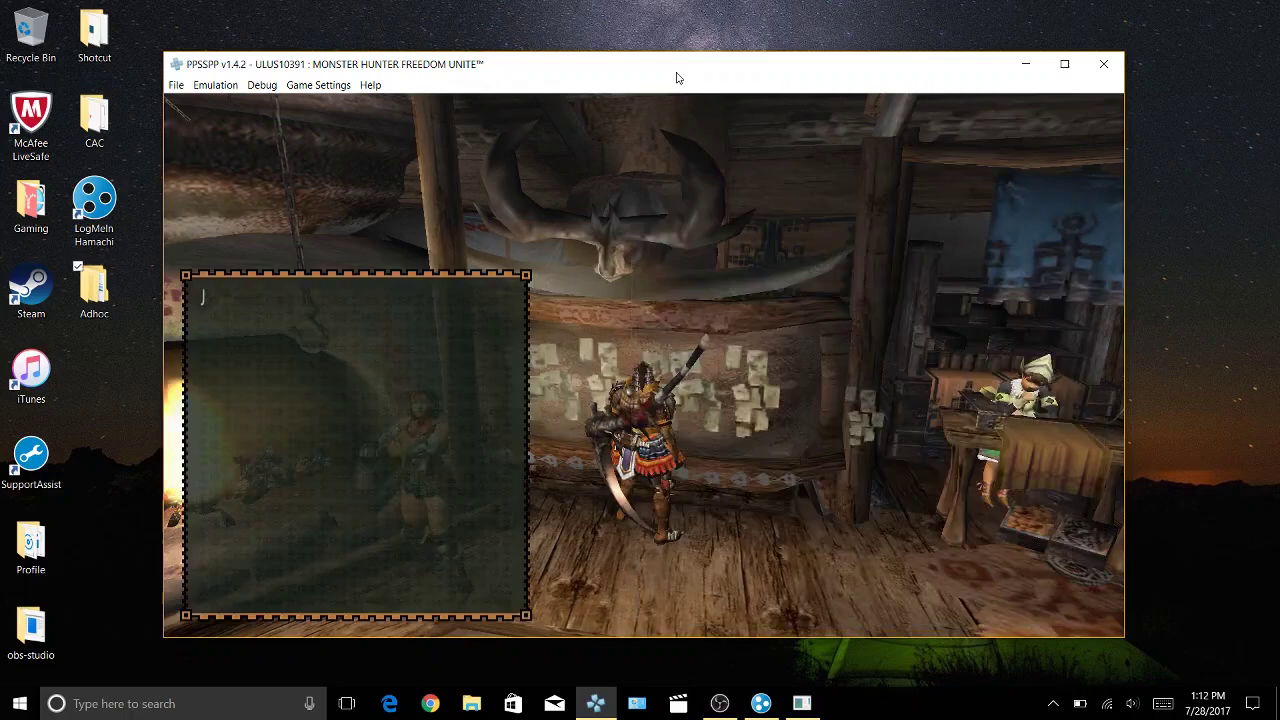
key(x)
key(x)
Walk the hunter from the notice board to the hall's exit and depart on the joined quest.
key(l)
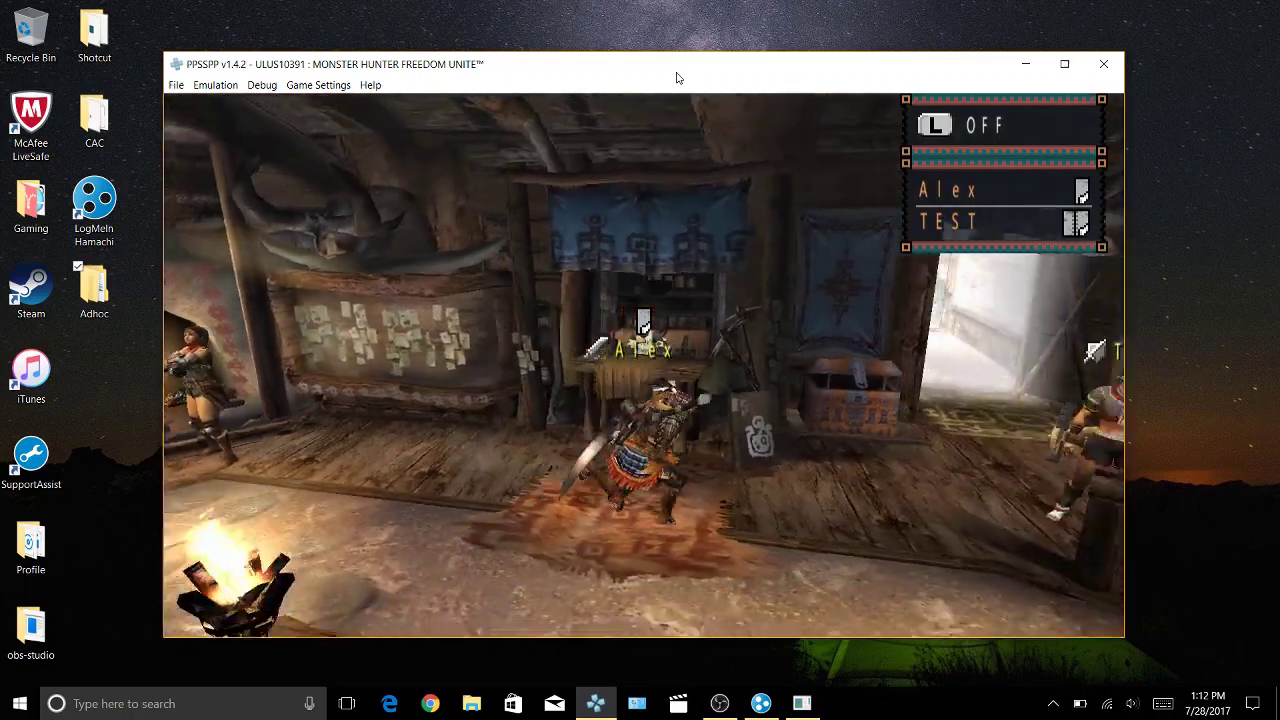
key(i)
key(a)
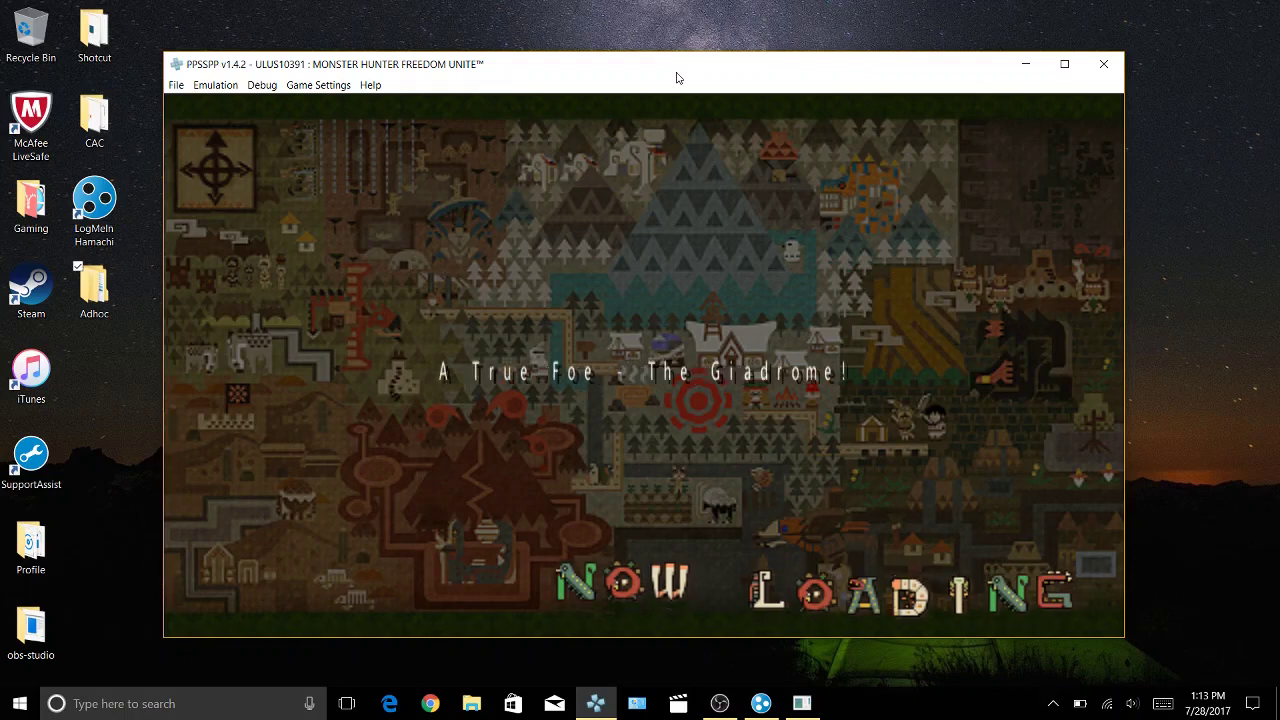
Move the hunter around the other player in the base camp and view both characters from several sides.
key(l)
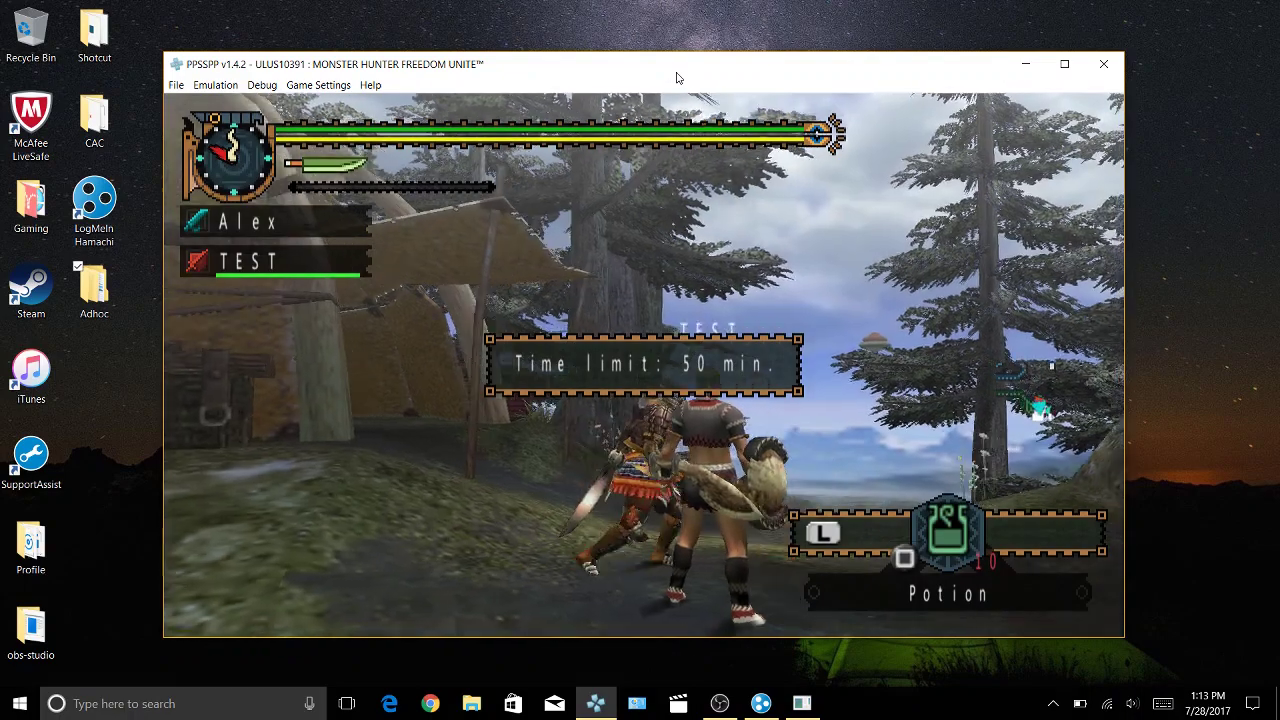
key(j)
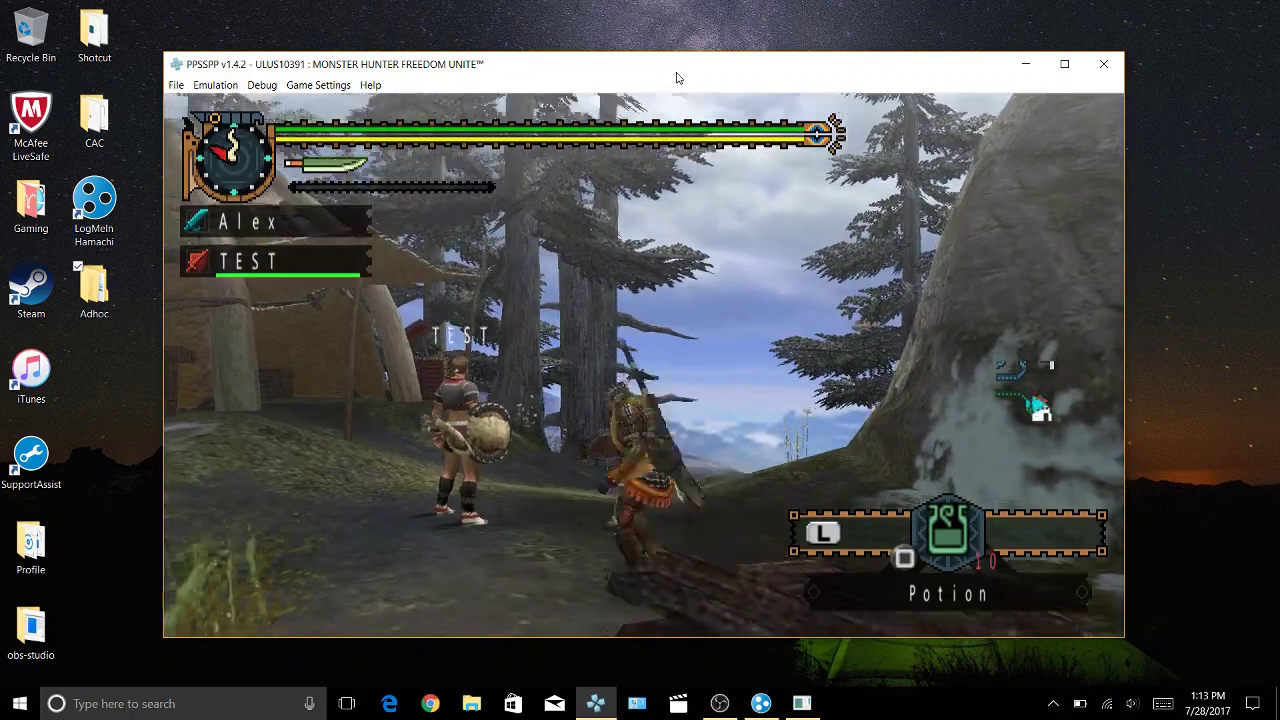
key(Left)
key(Left)
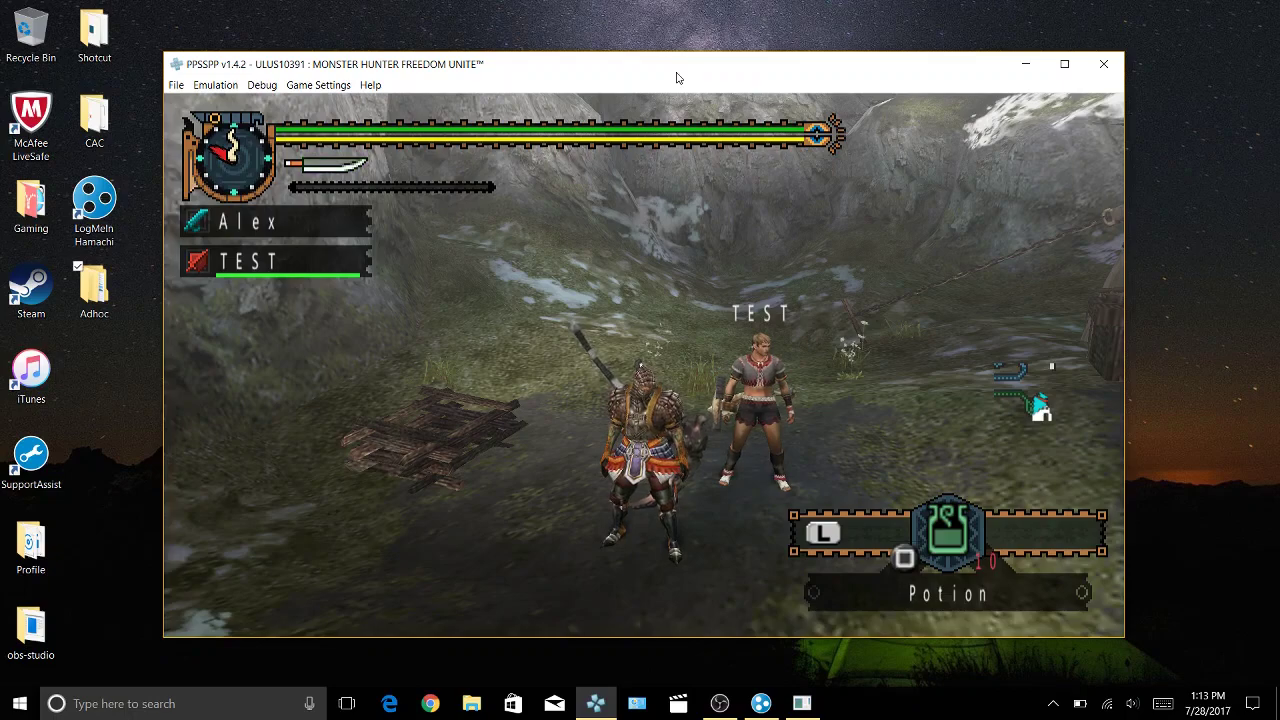
key(Right)
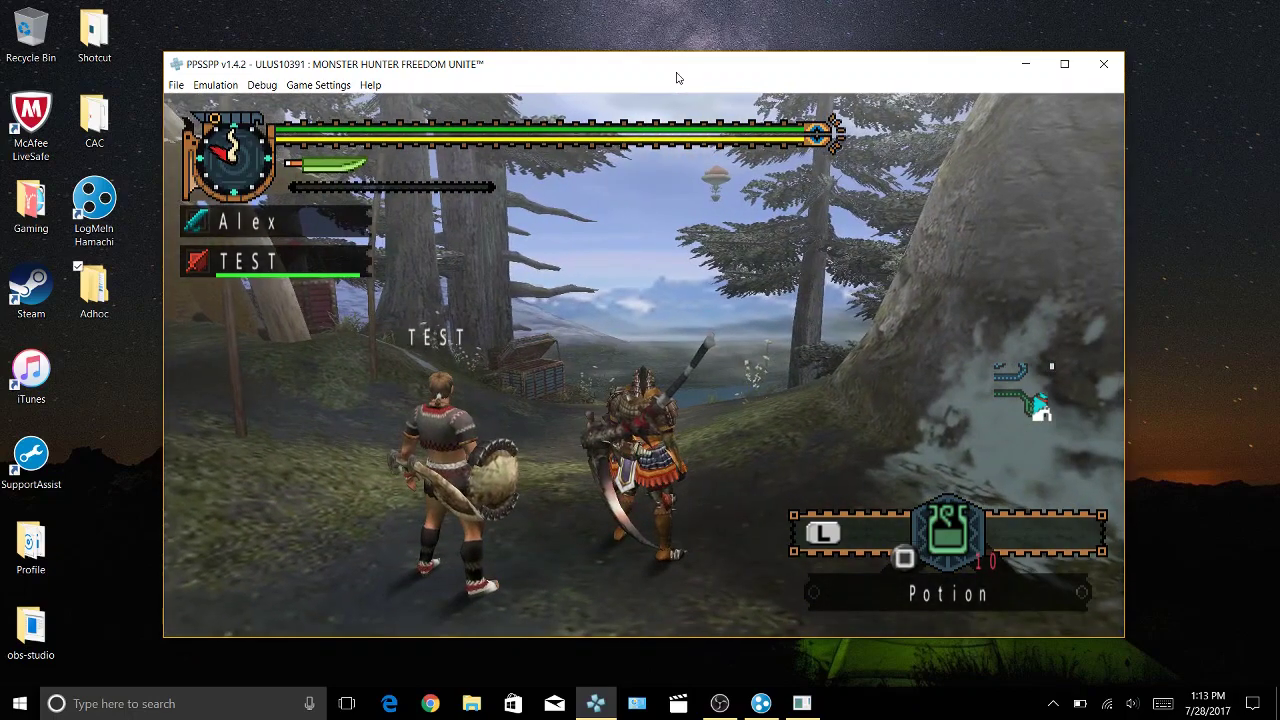
key(Right)
key(Left)
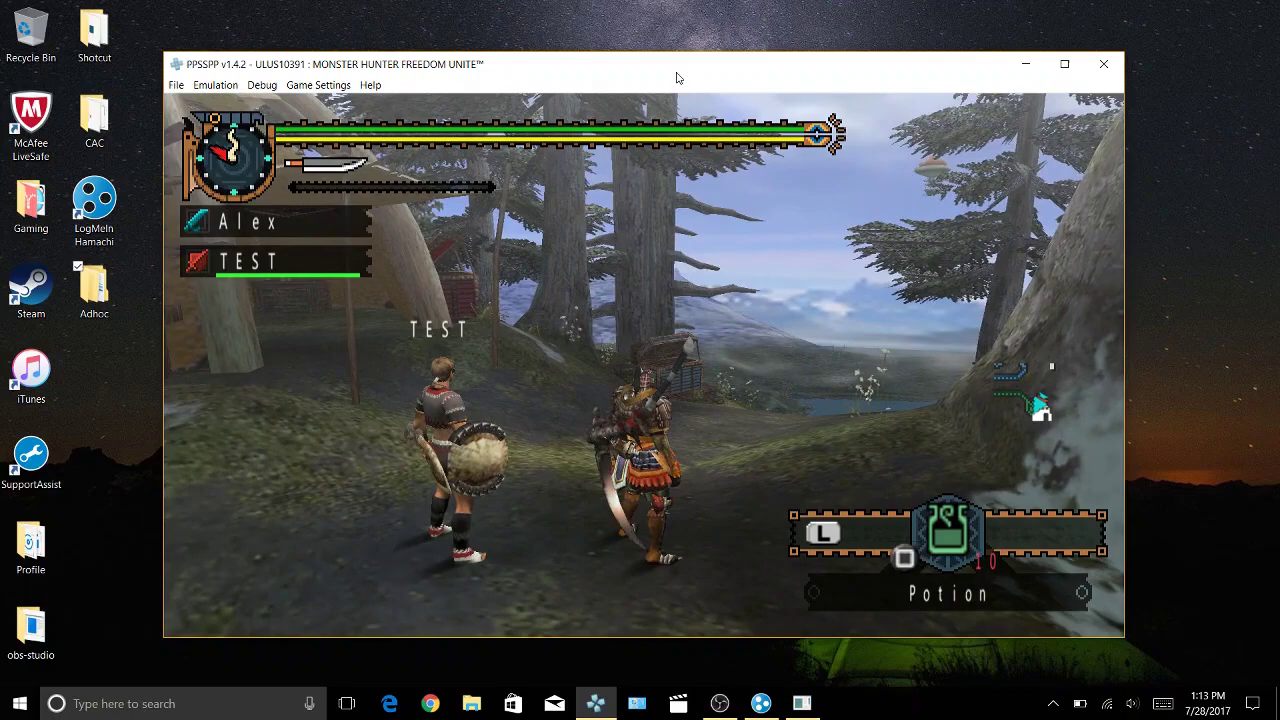
key(Left)
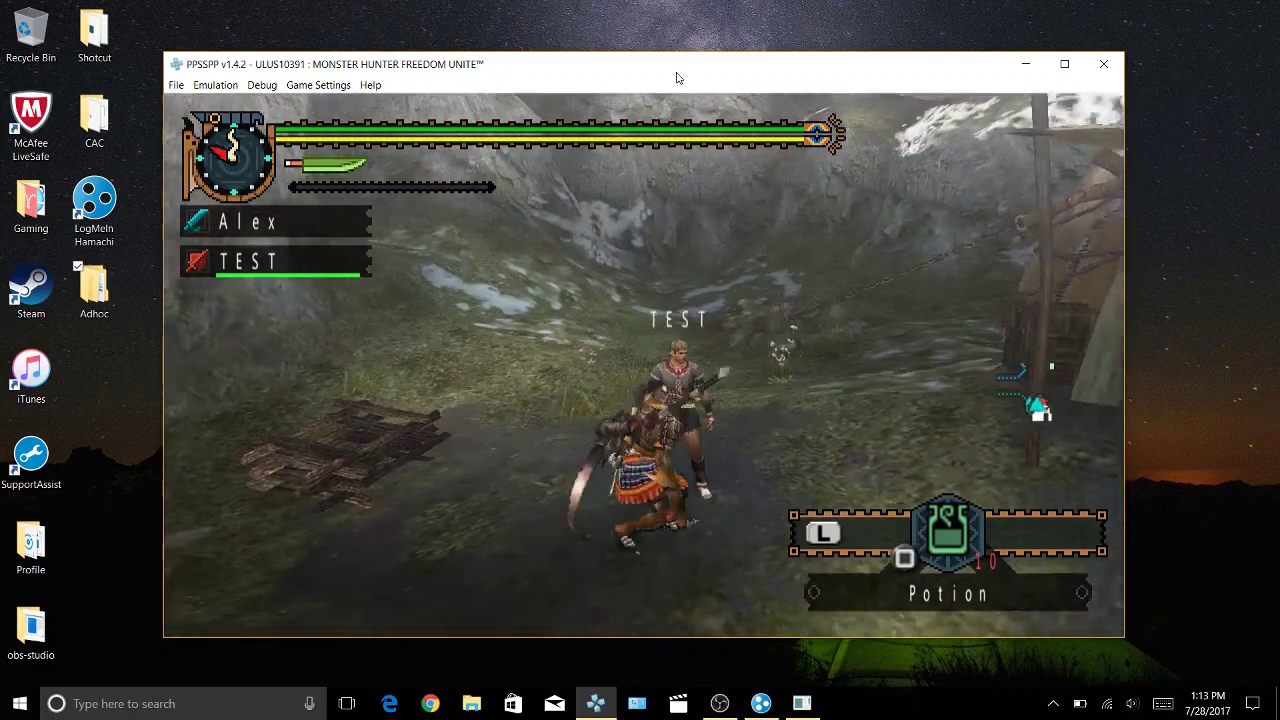
key(j)
key(l)
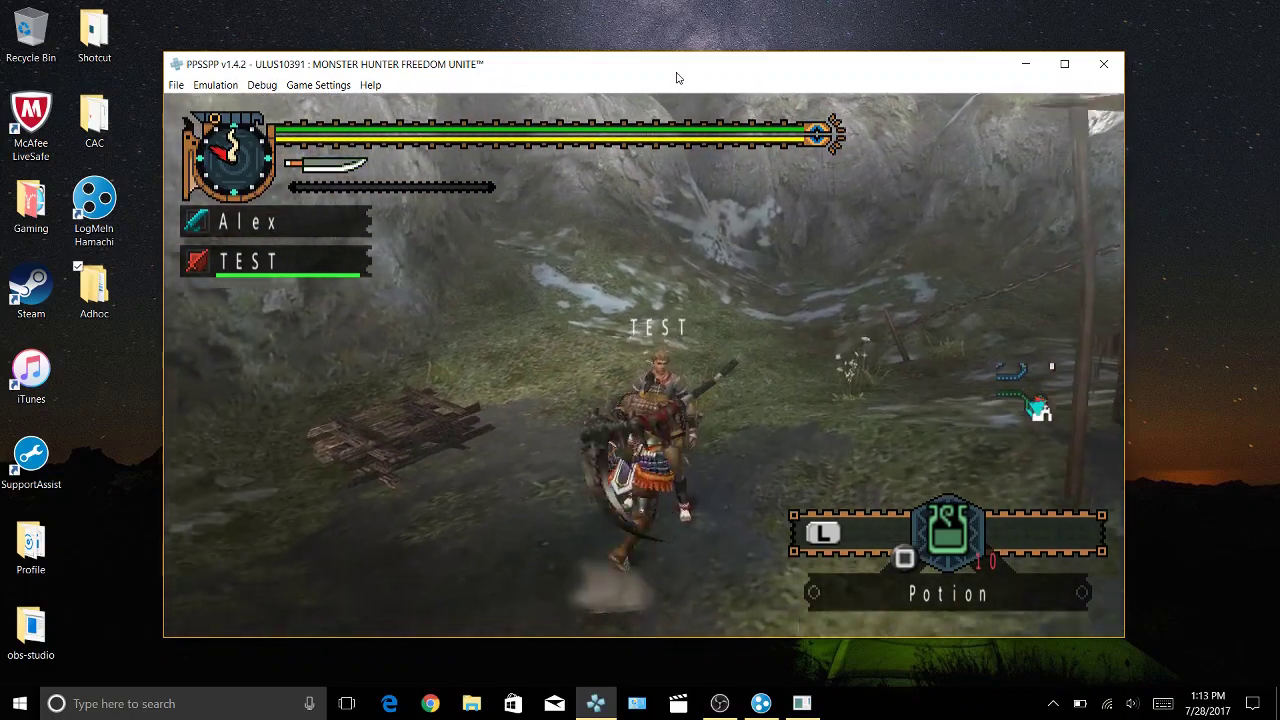
key(j)
key(l)
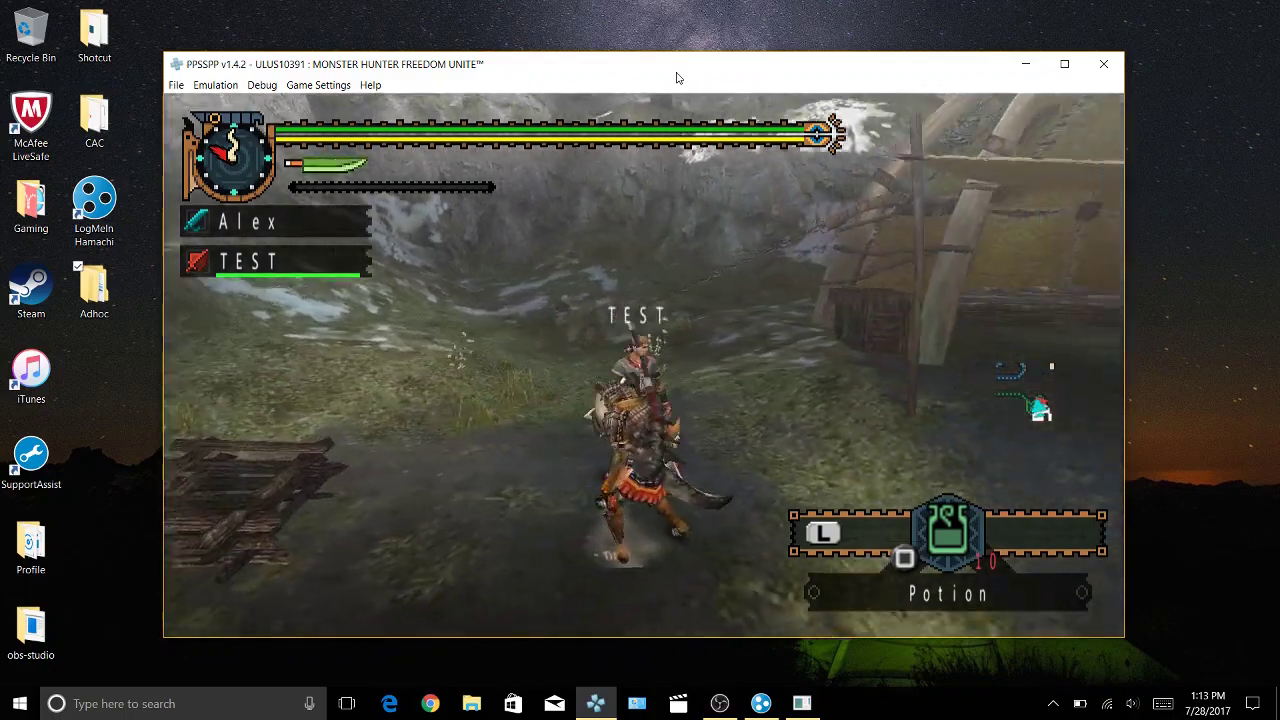
key(Left)
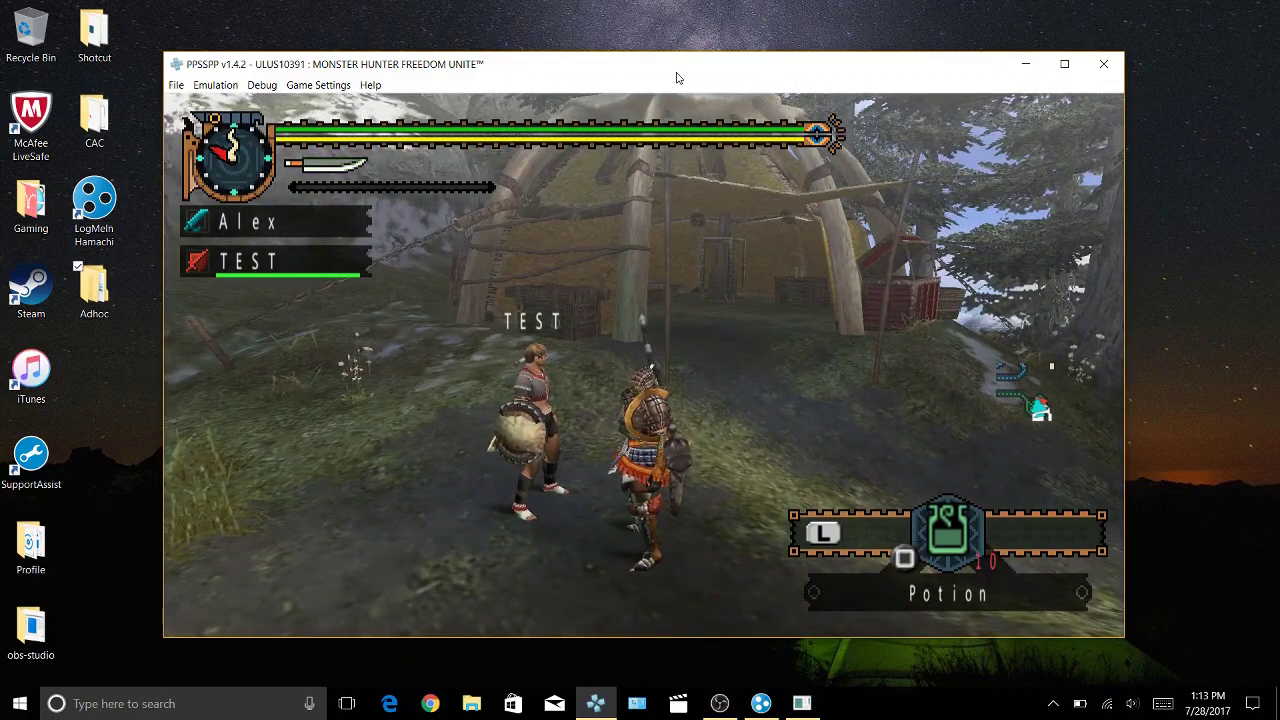
key(l)
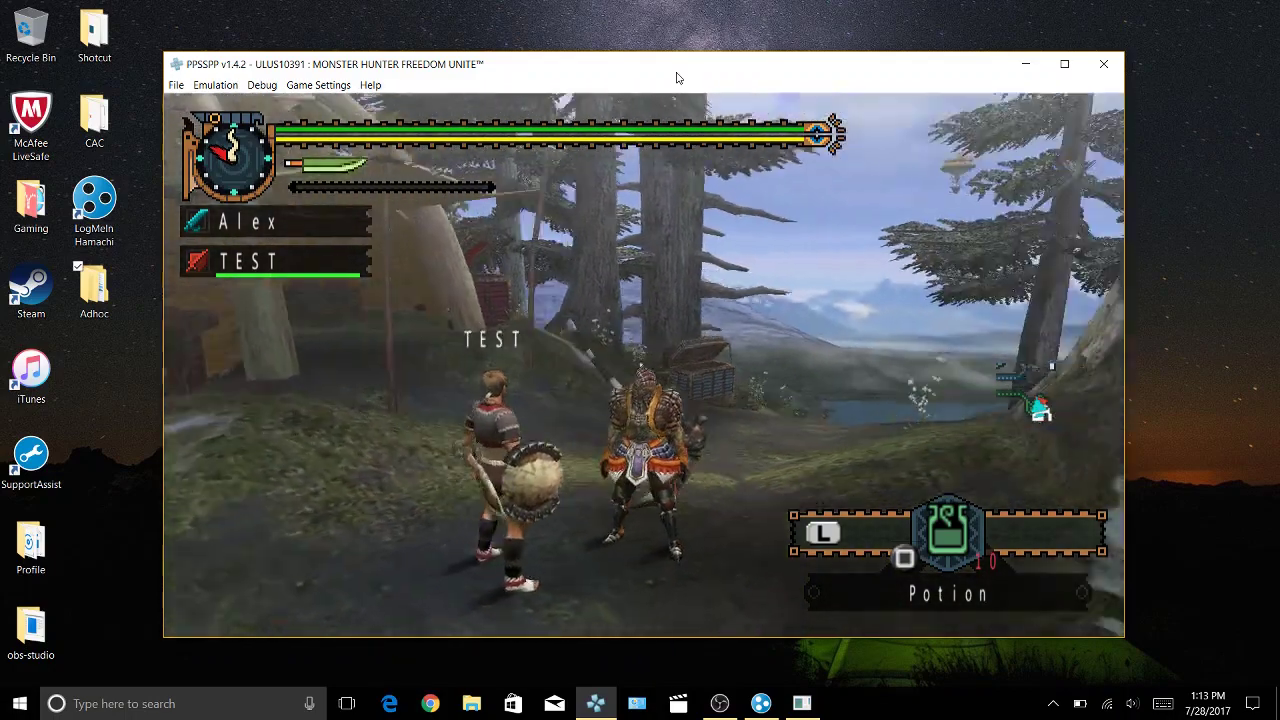